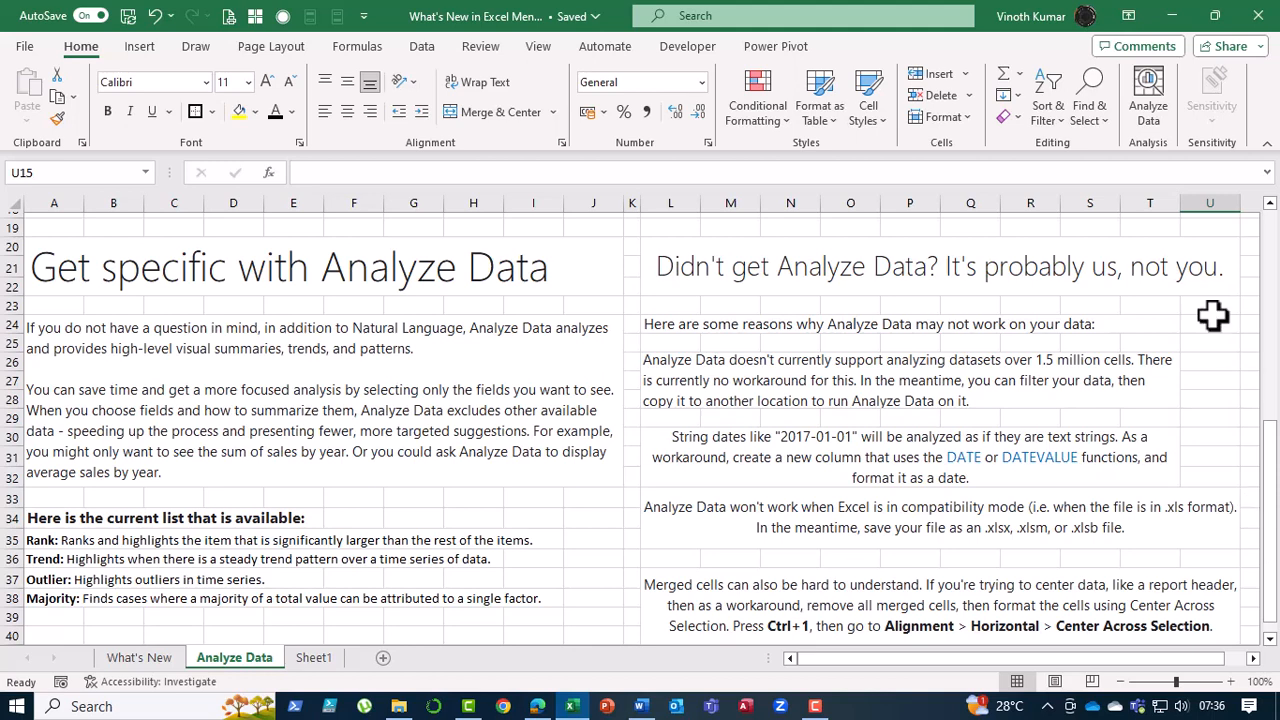
Step: Make the "Didn't get Analyze Data? It's probably us, not you." heading bold and reduce its font size to 20
left_click(980, 278)
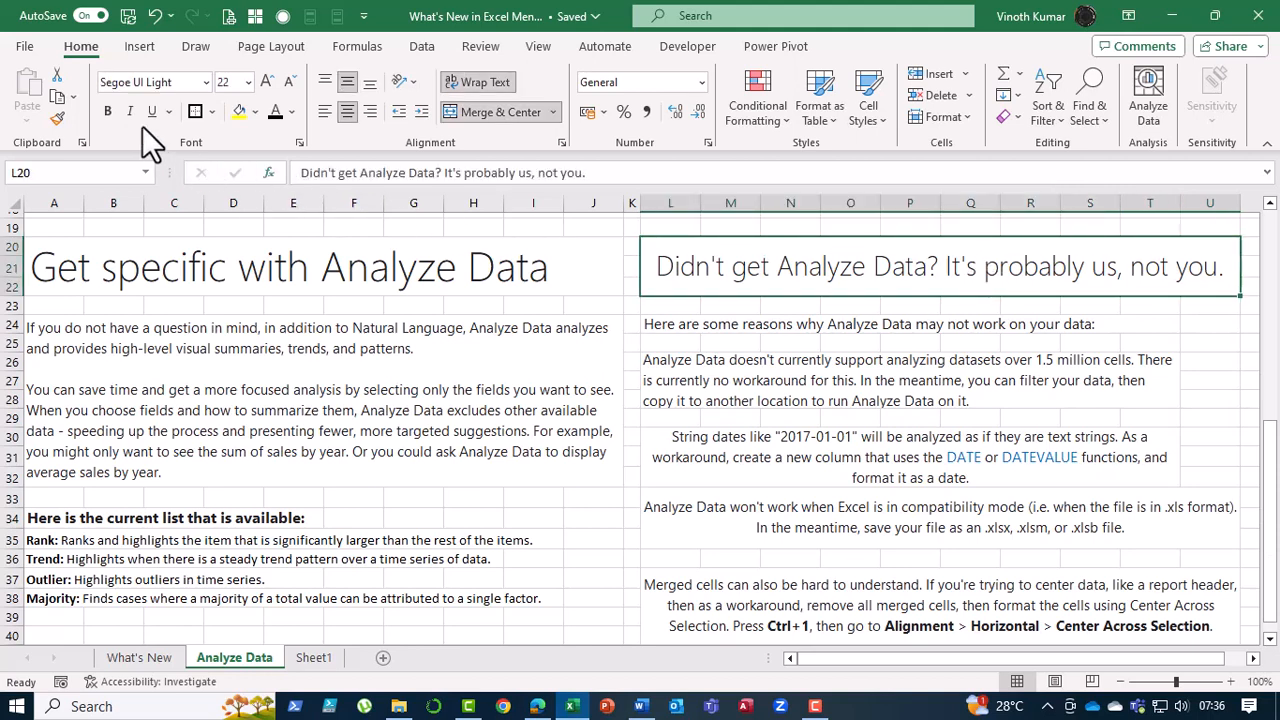
left_click(105, 109)
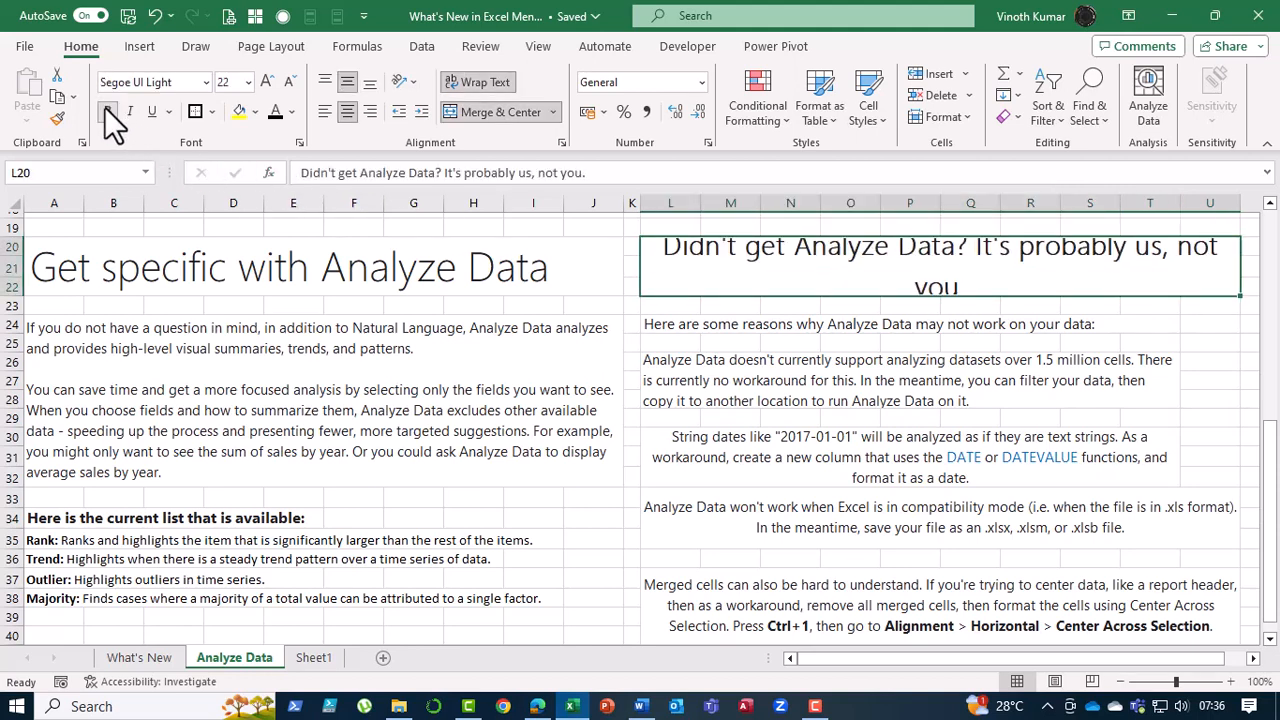
left_click(289, 81)
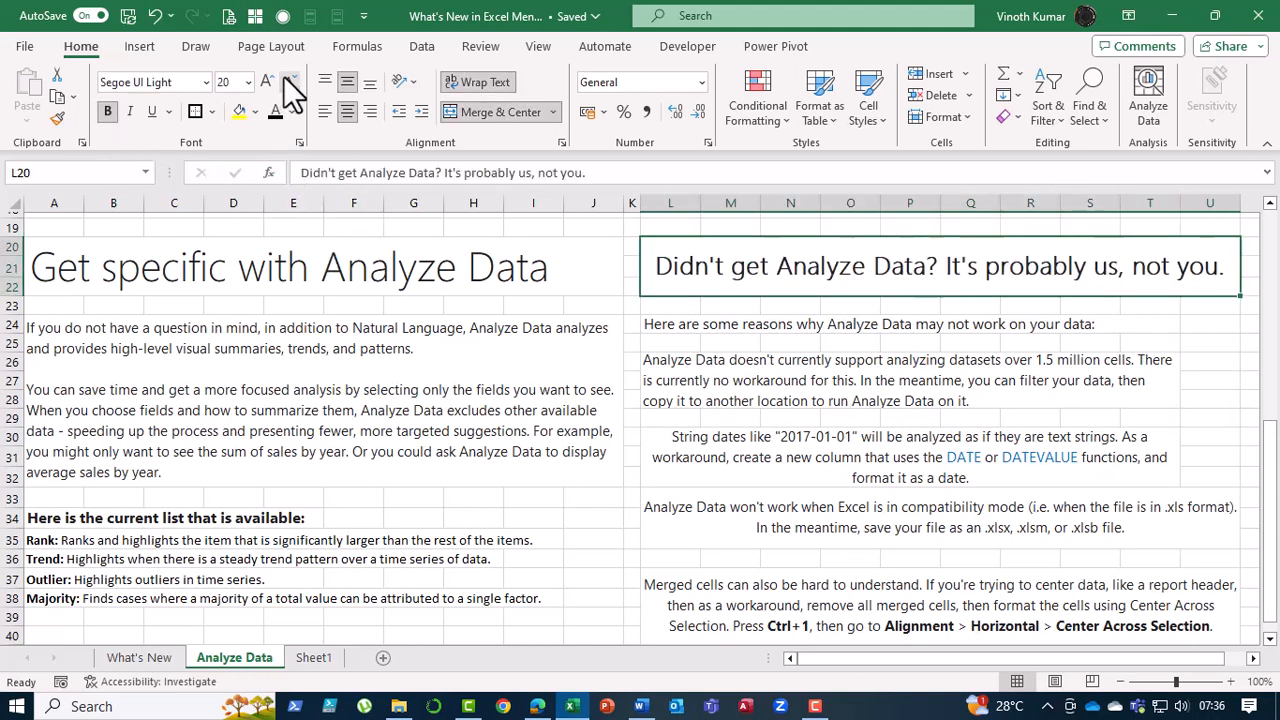
Step: Make the line "Here are some reasons why Analyze Data may not work on your data:" bold with a yellow fill
left_click(666, 329)
left_click(106, 110)
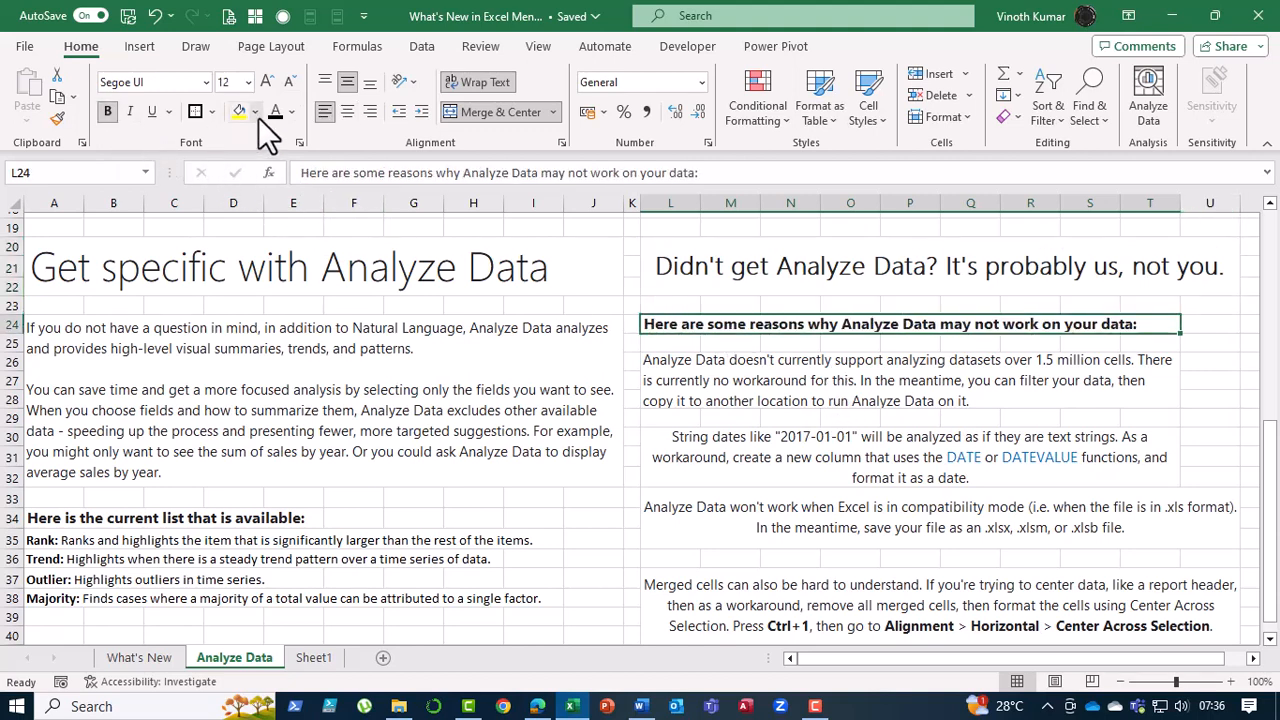
left_click(236, 110)
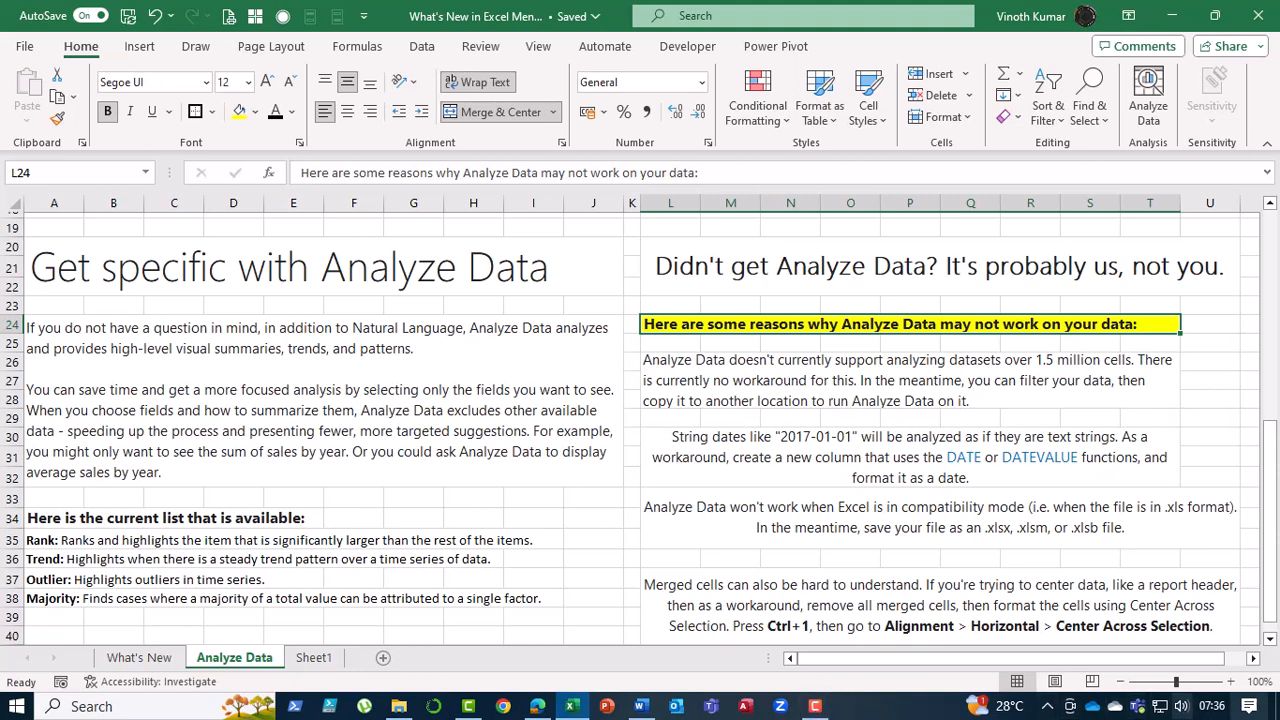
Step: Left-align the two paragraphs about string dates and compatibility mode in rows 30 to 35
left_click(1016, 586)
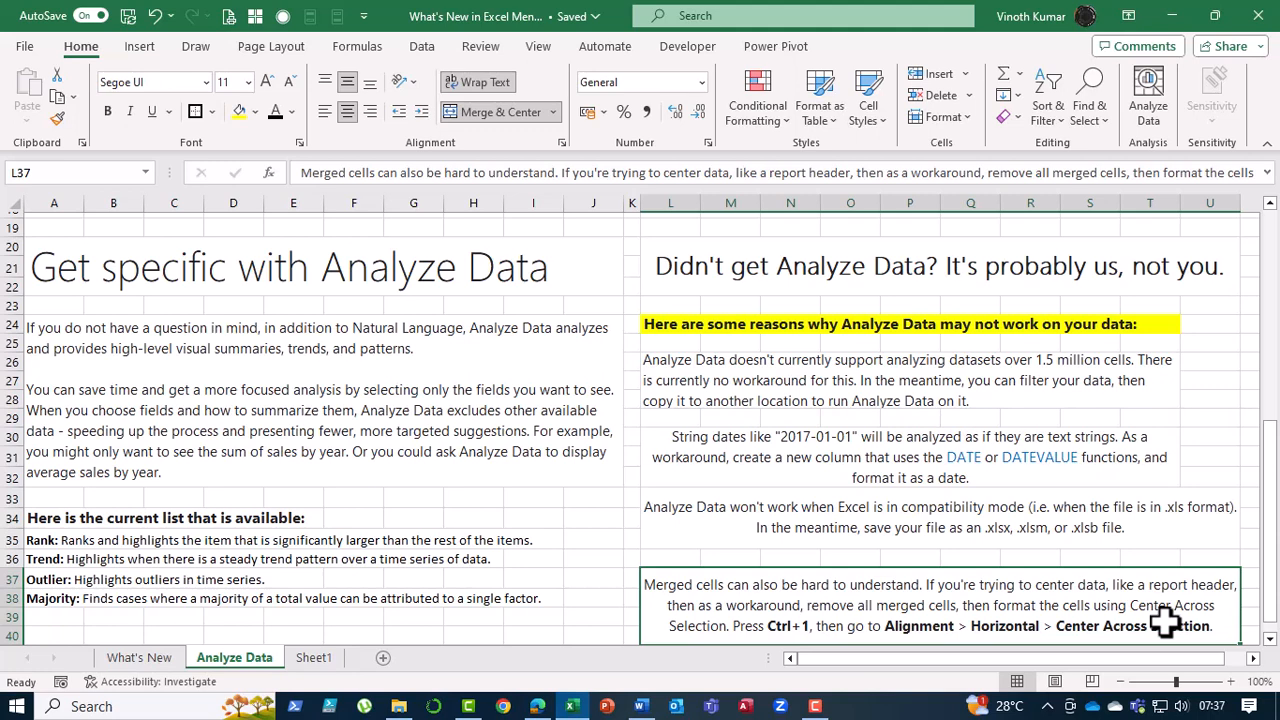
left_click_drag(788, 452, 786, 513)
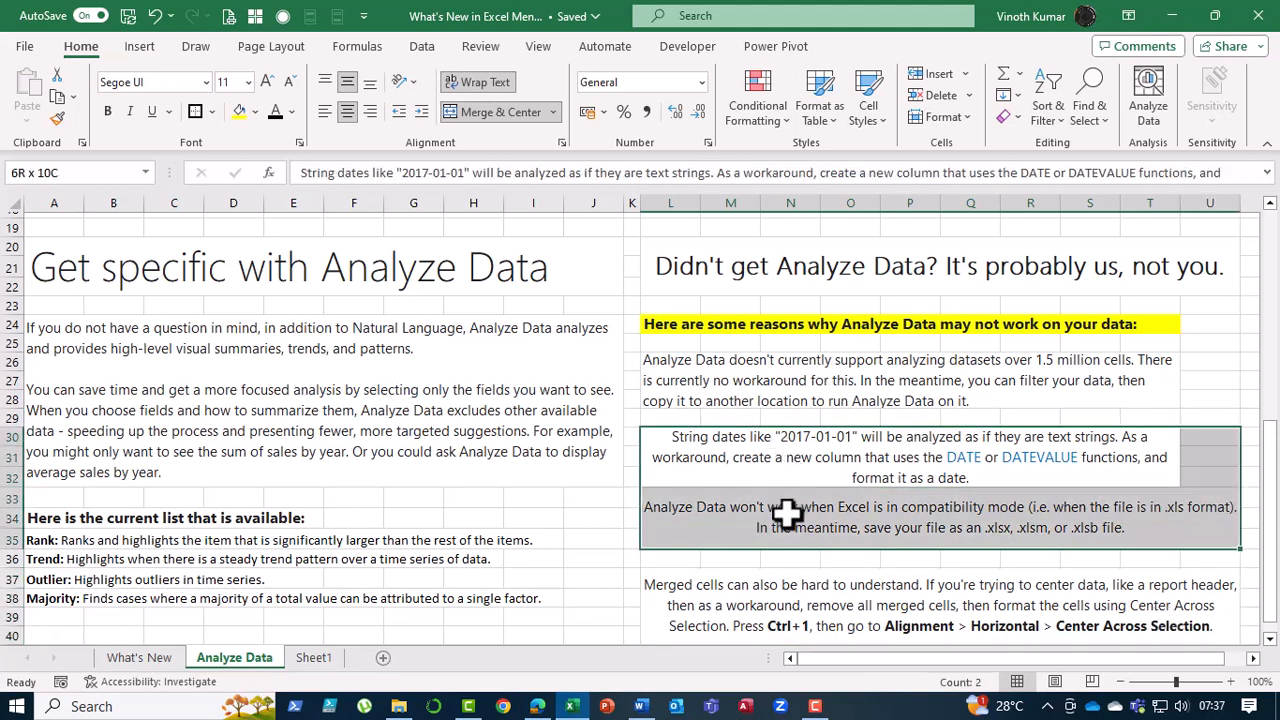
left_click(325, 111)
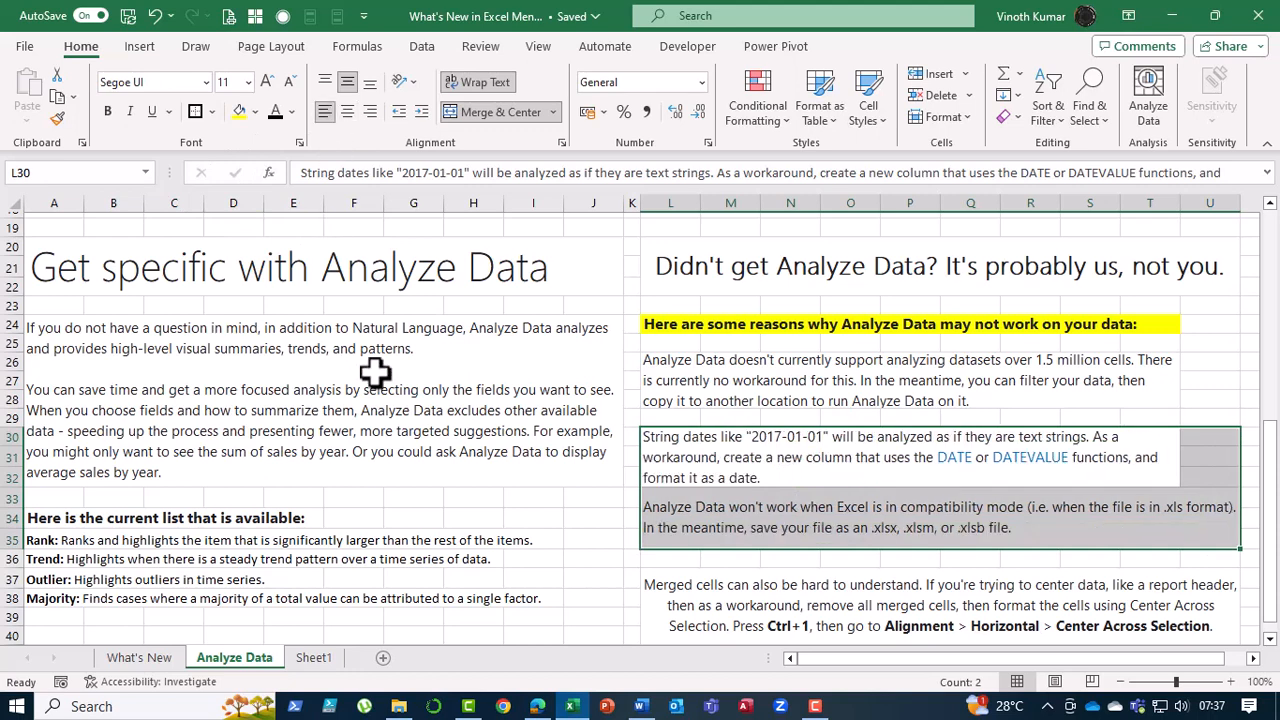
left_click(548, 541)
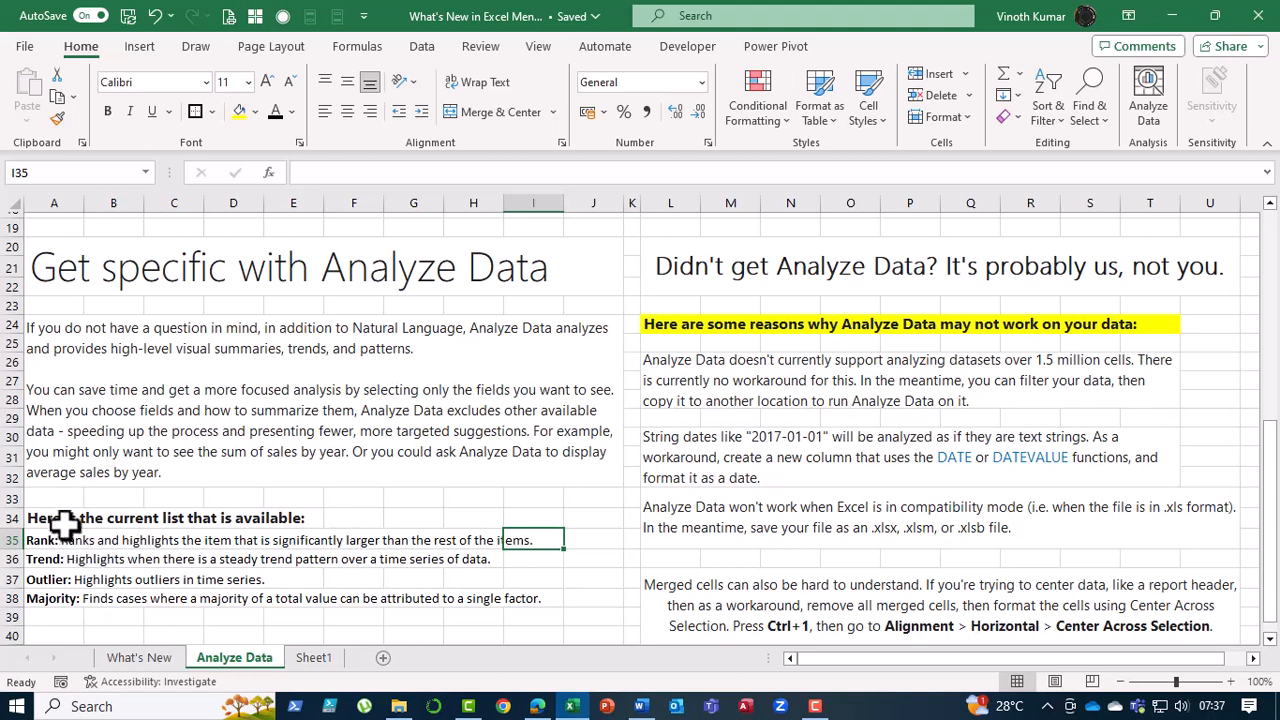
left_click_drag(63, 524, 550, 606)
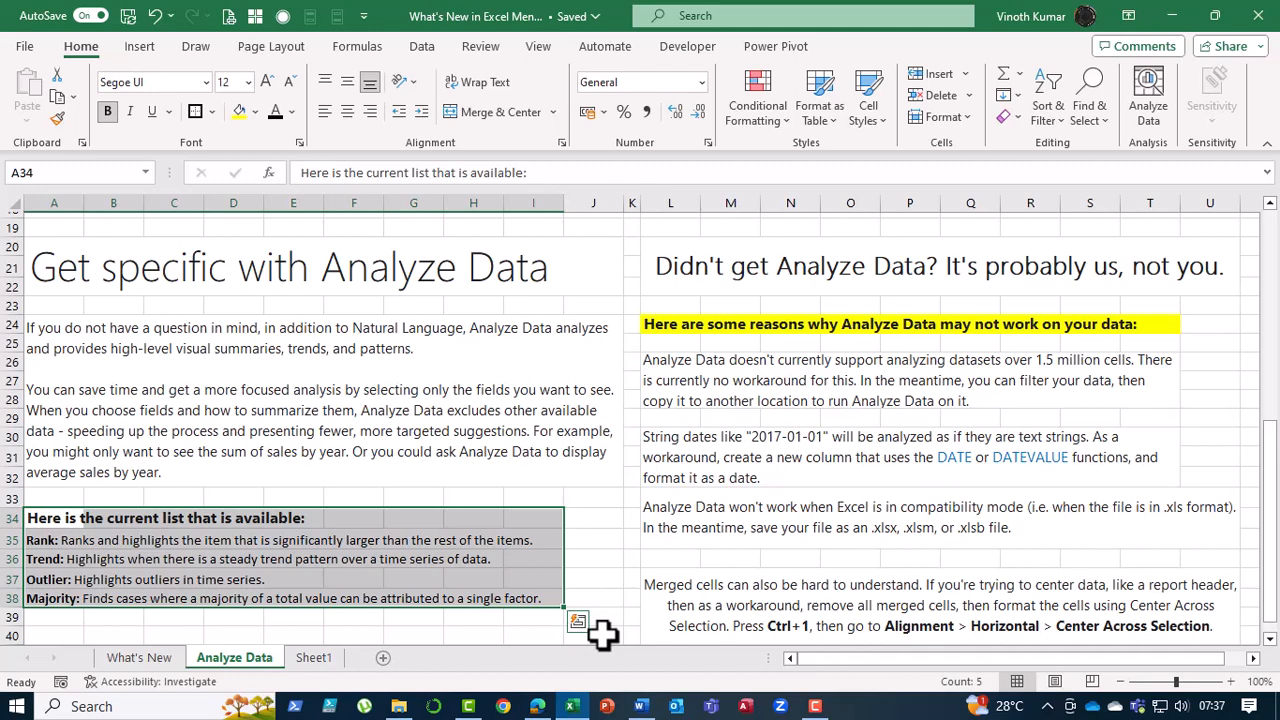
scroll(540, 520, "up", 6)
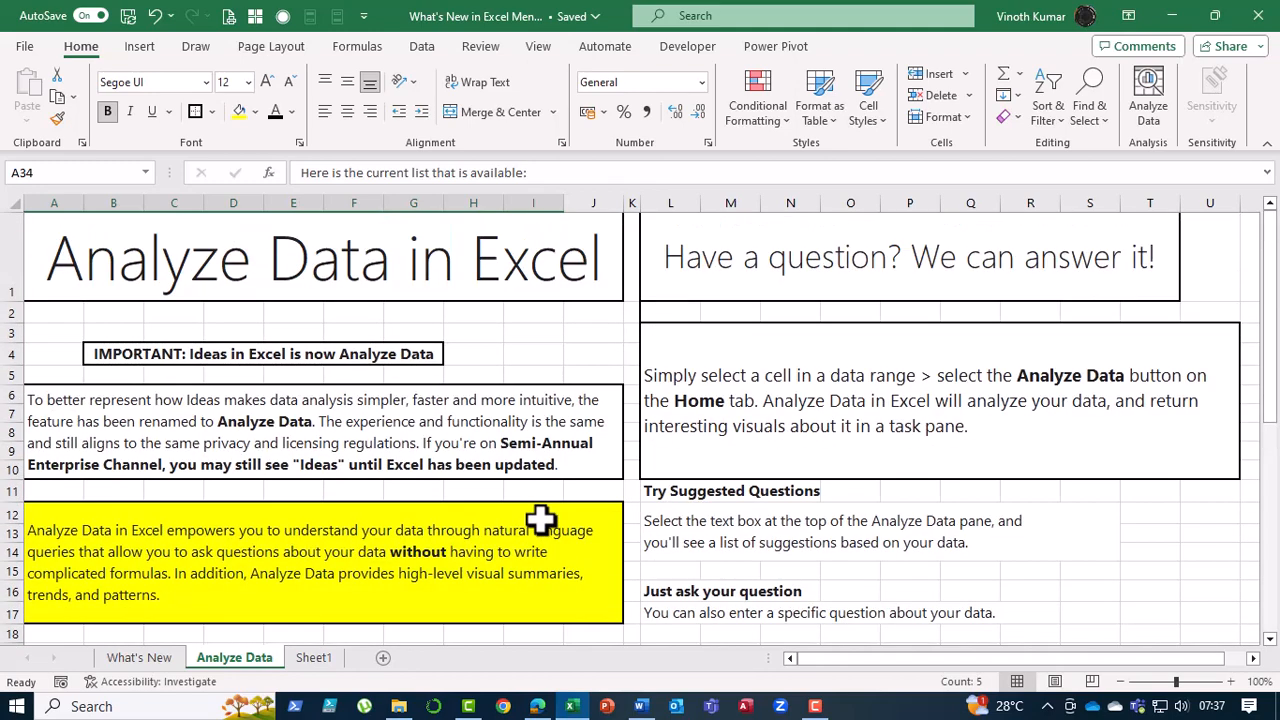
Step: Look through the invoice table on Sheet1 and run Analyze Data on it from cell A1
left_click(312, 659)
left_click(638, 580)
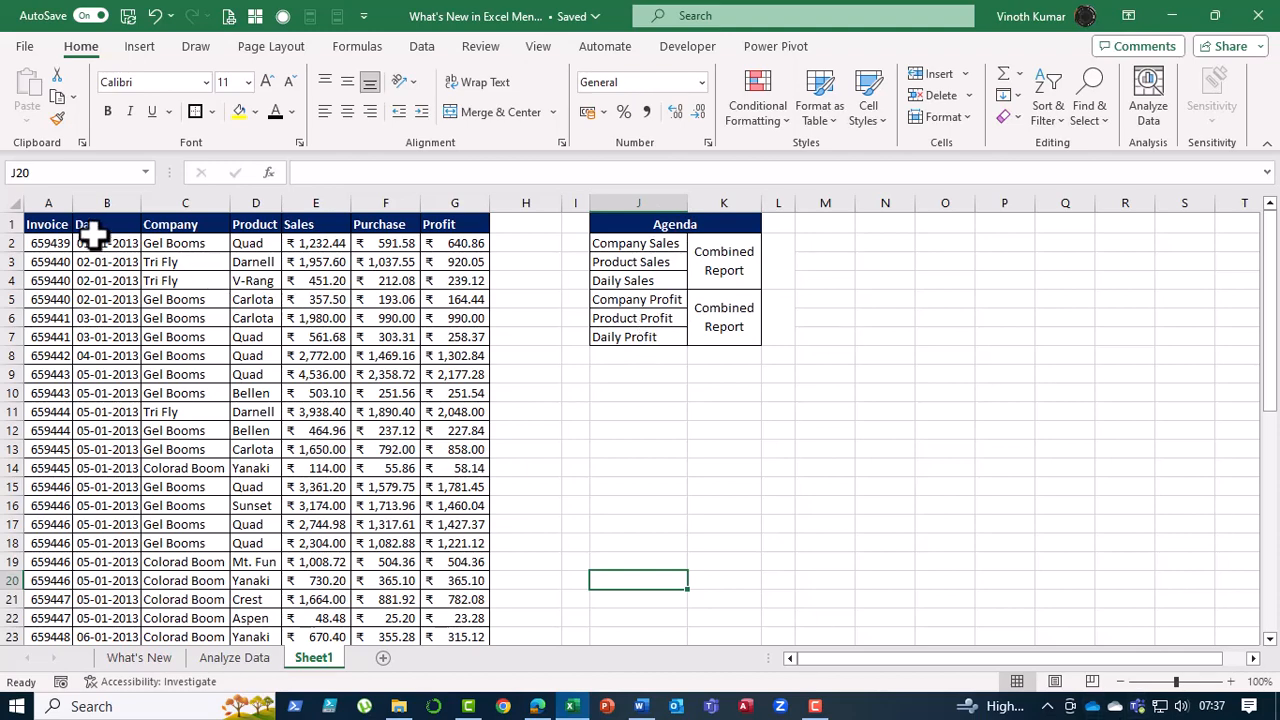
left_click(60, 223)
scroll(348, 491, "down", 6)
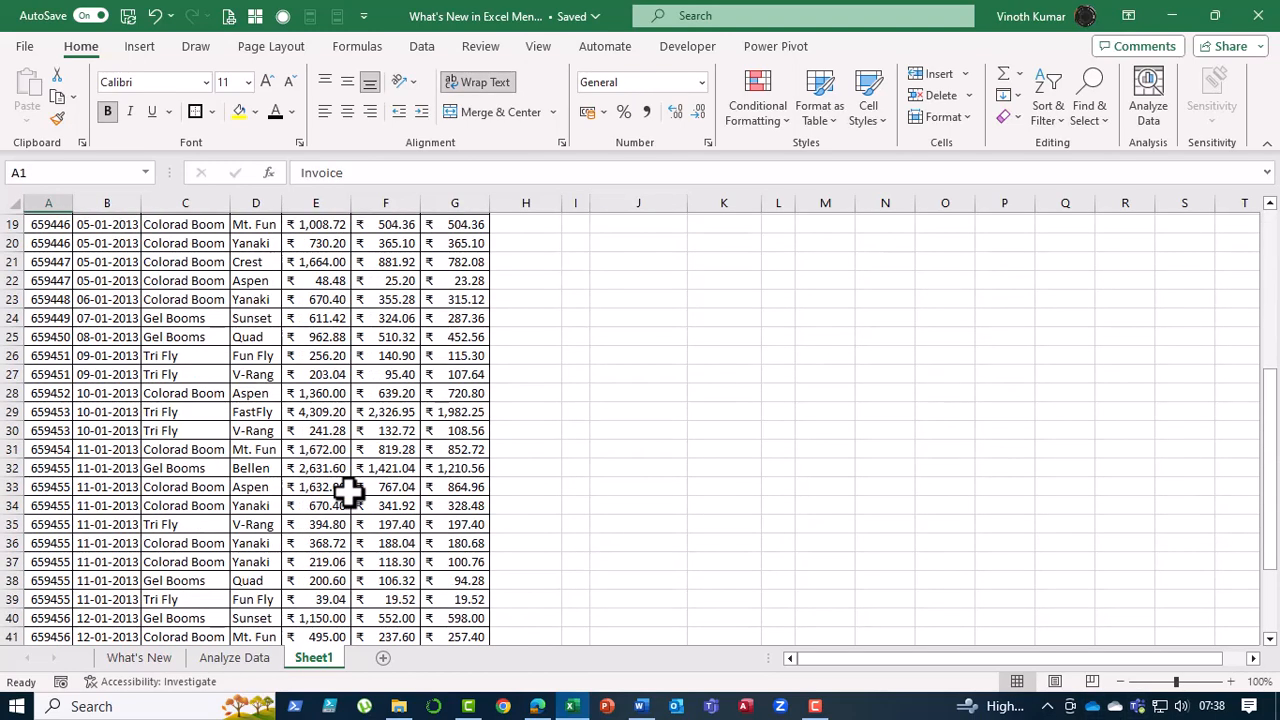
scroll(348, 491, "down", 4)
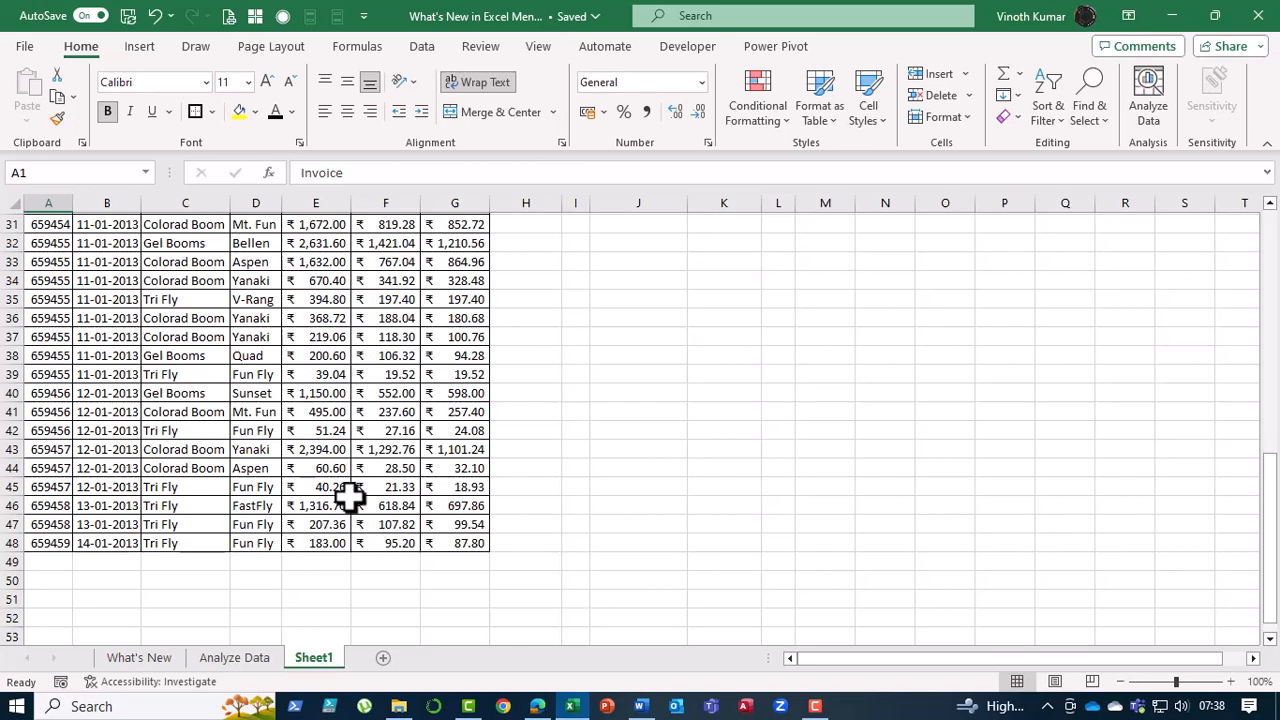
scroll(348, 494, "up", 10)
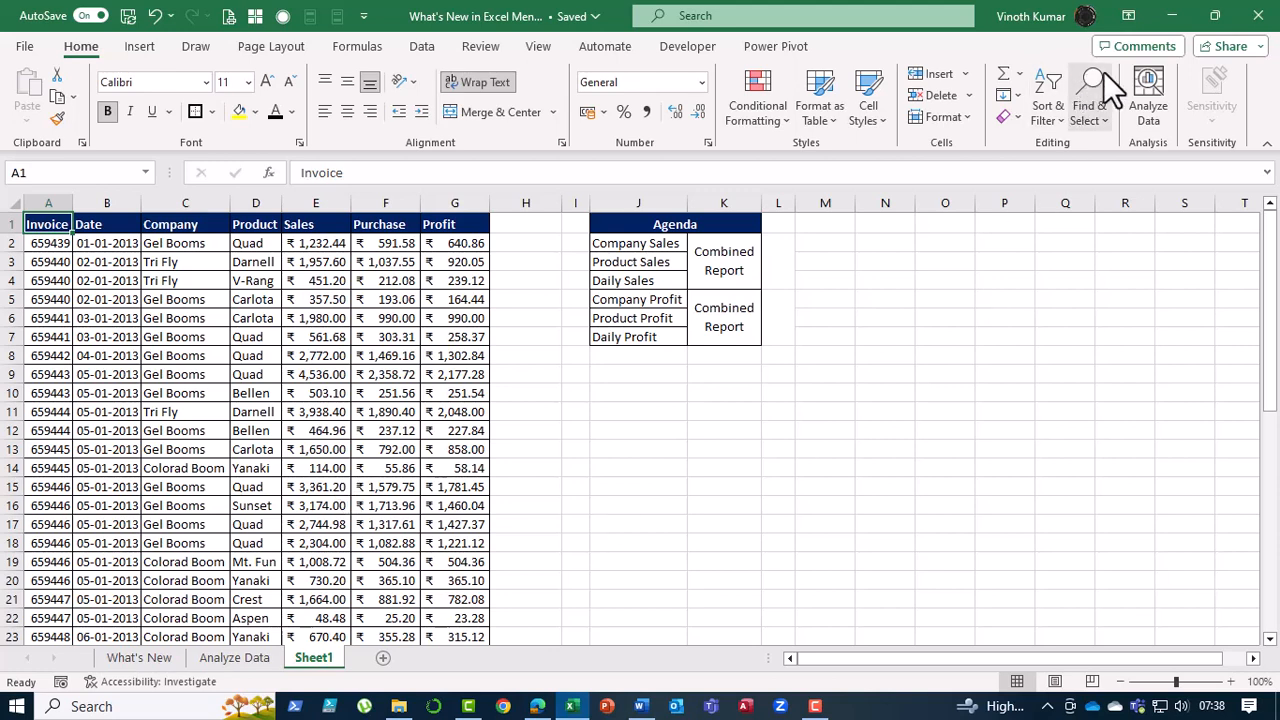
left_click(1148, 95)
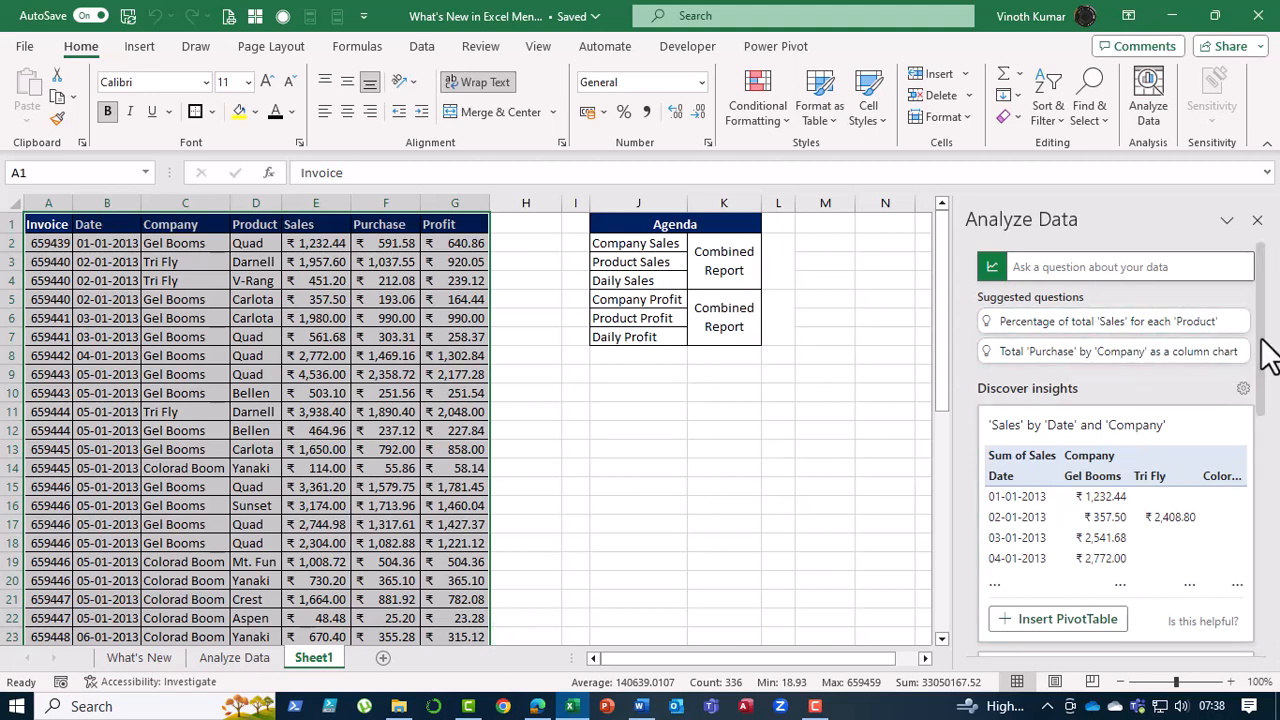
Step: Browse the discovered insights and ask Analyze Data the question "Company Sales"
scroll(1266, 380, "down", 3)
left_click_drag(1266, 380, 1266, 370)
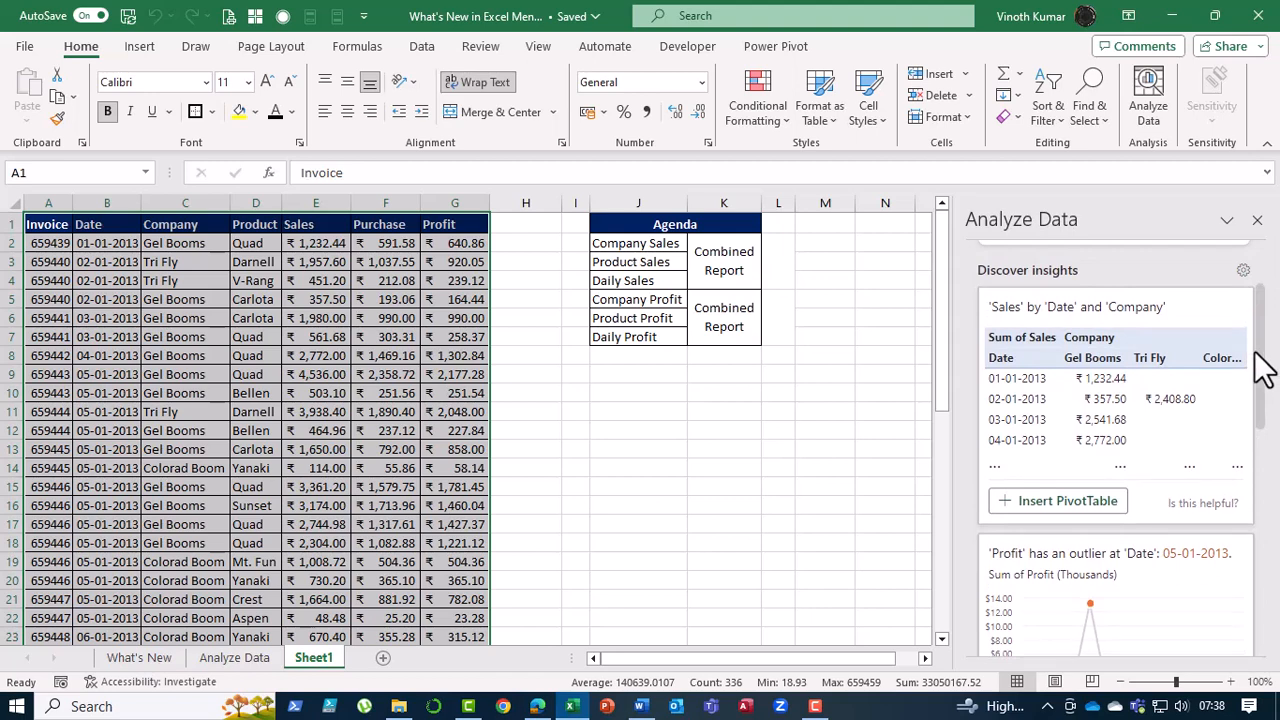
left_click_drag(1255, 352, 1254, 354)
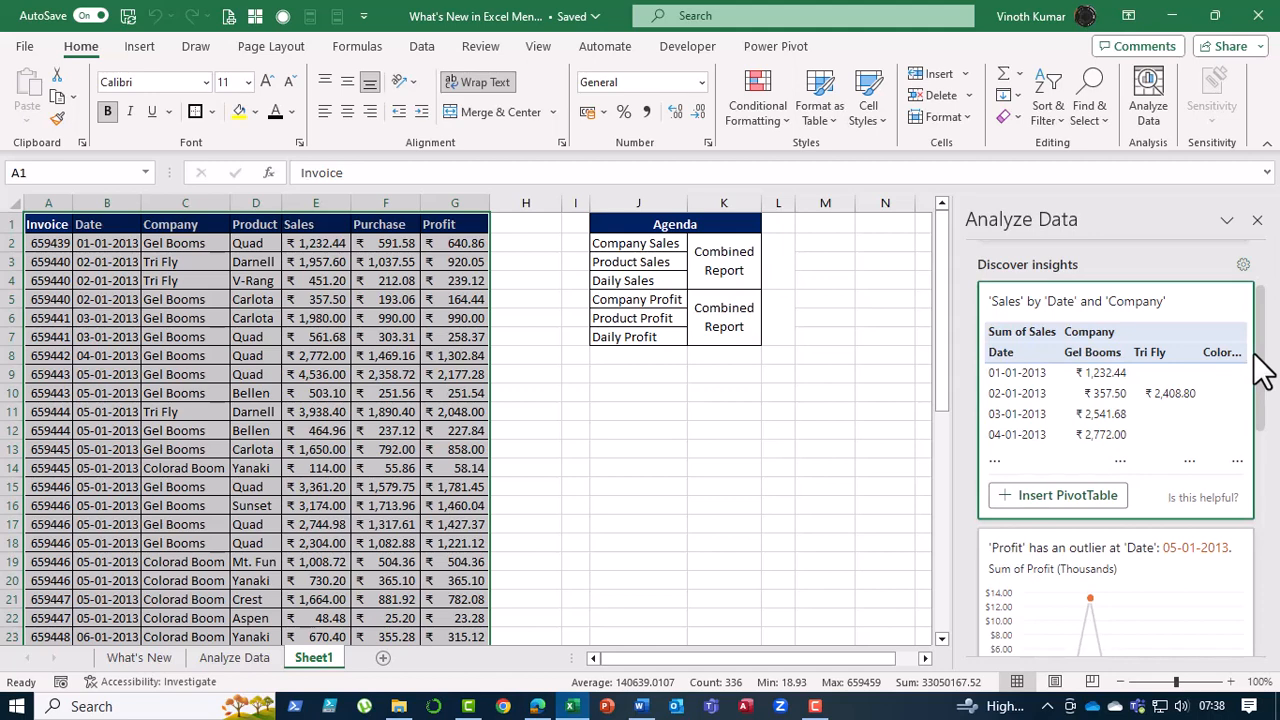
left_click_drag(1255, 354, 1257, 263)
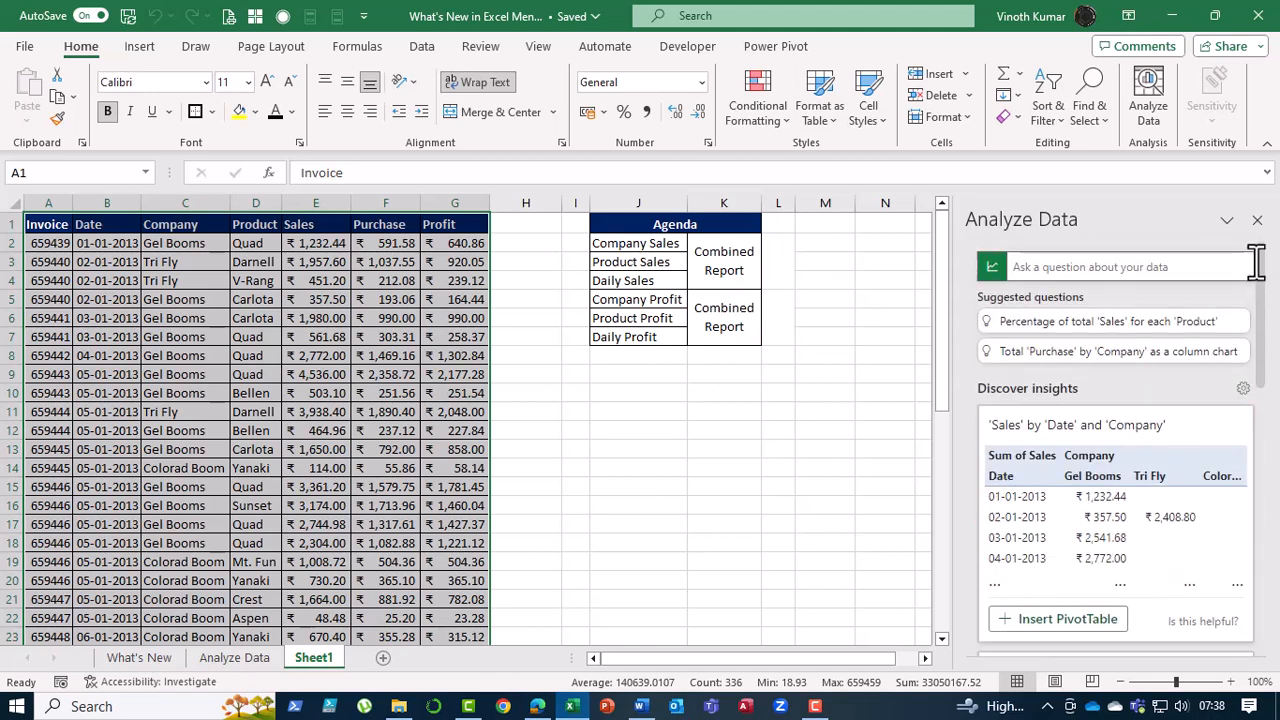
left_click(1087, 266)
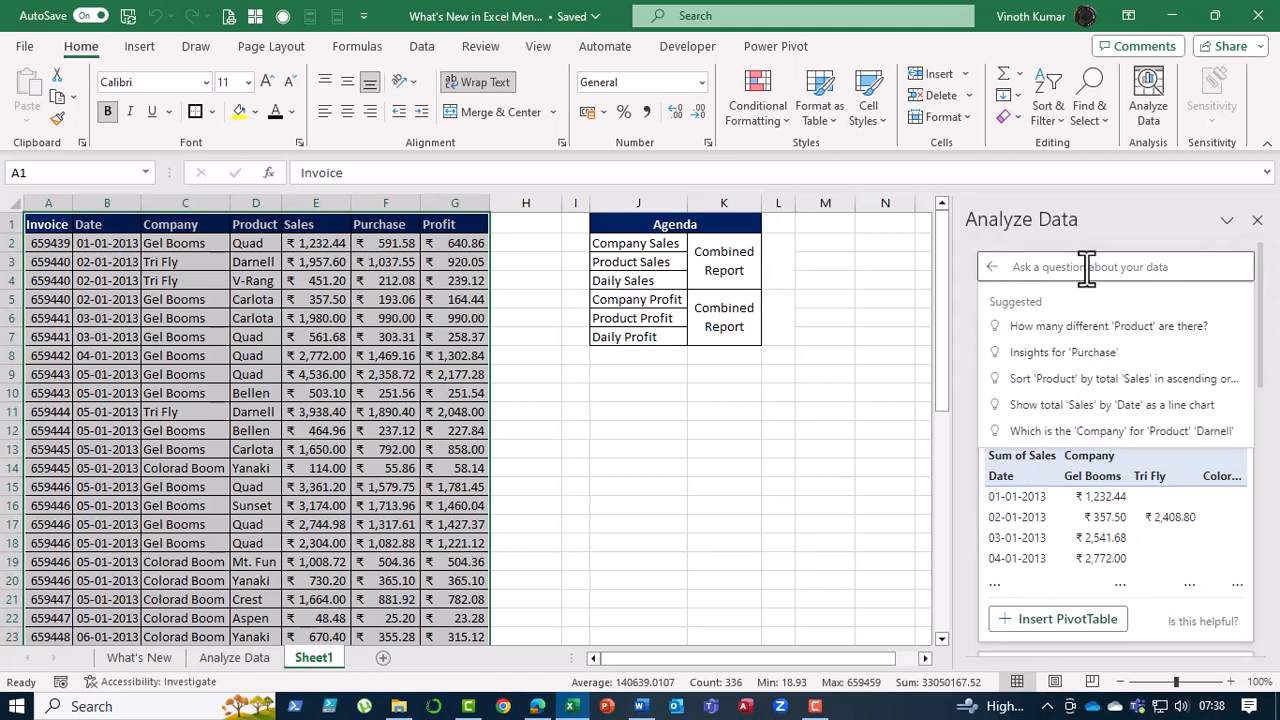
type("Compan")
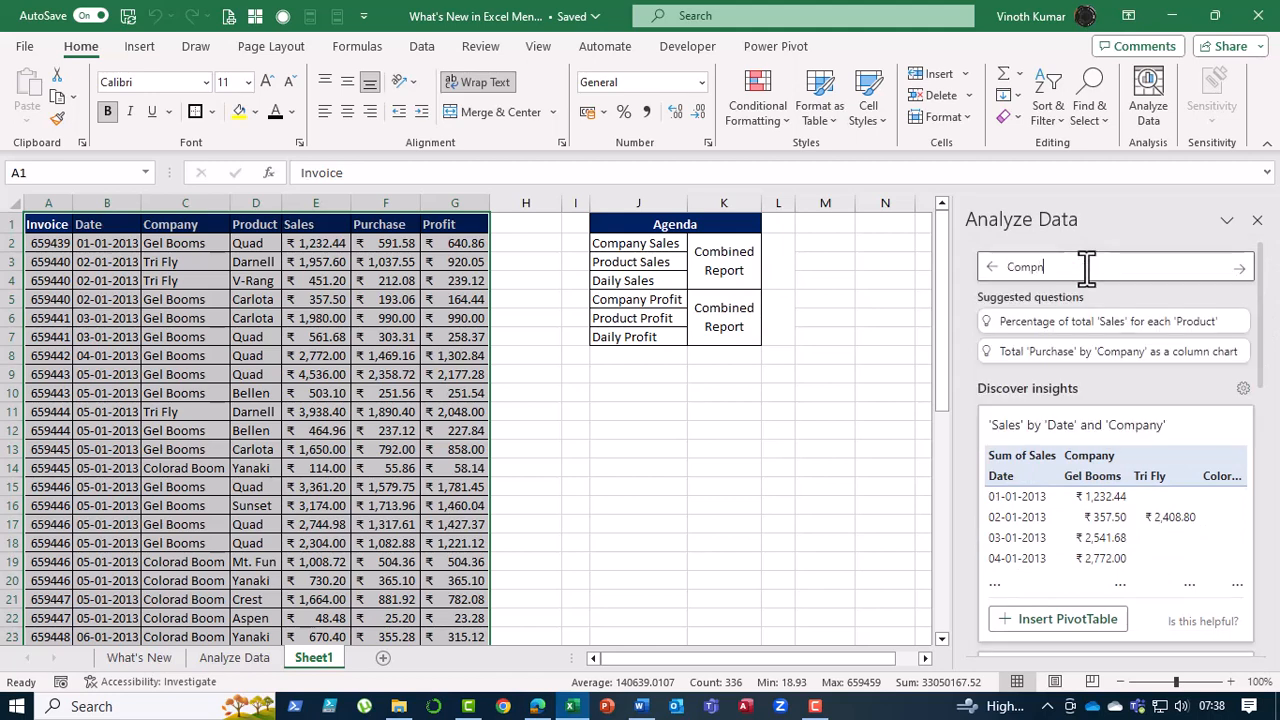
type("y Sales")
key("Return")
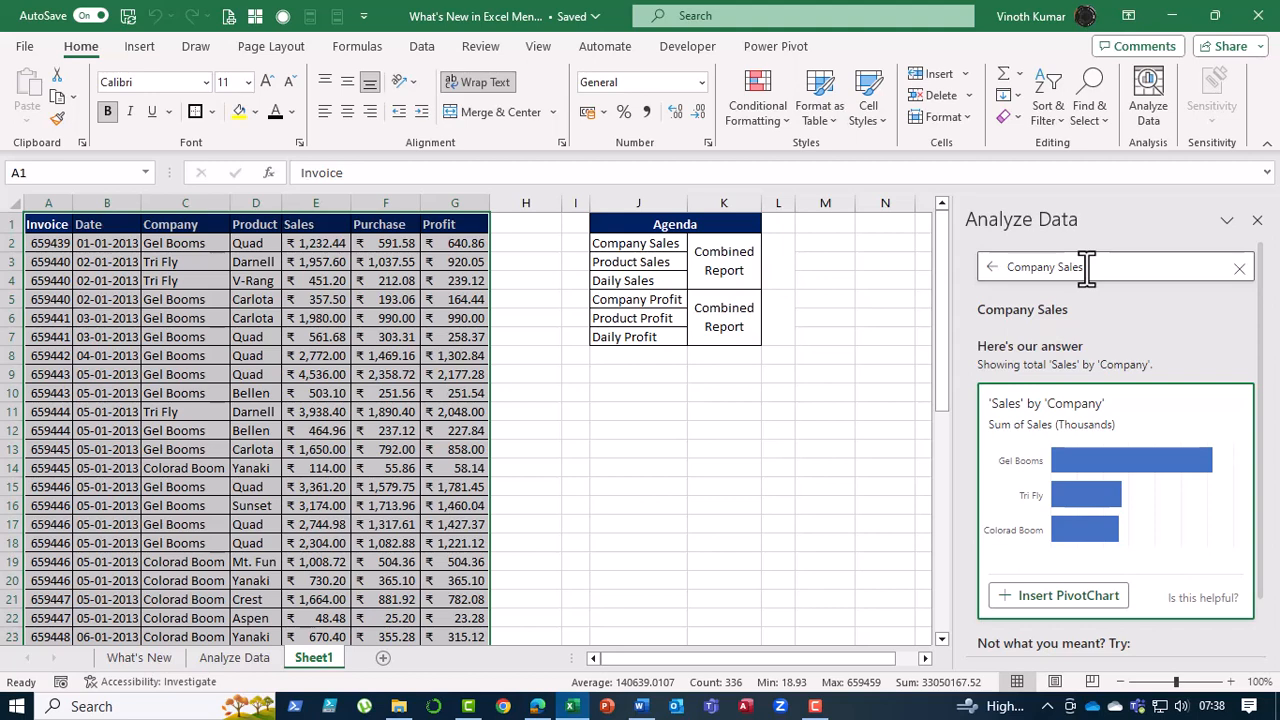
Step: Replace the Analyze Data question with "Product Sales" and submit it
left_click(1087, 268)
key("ctrl+a")
key("BackSpace")
type("P")
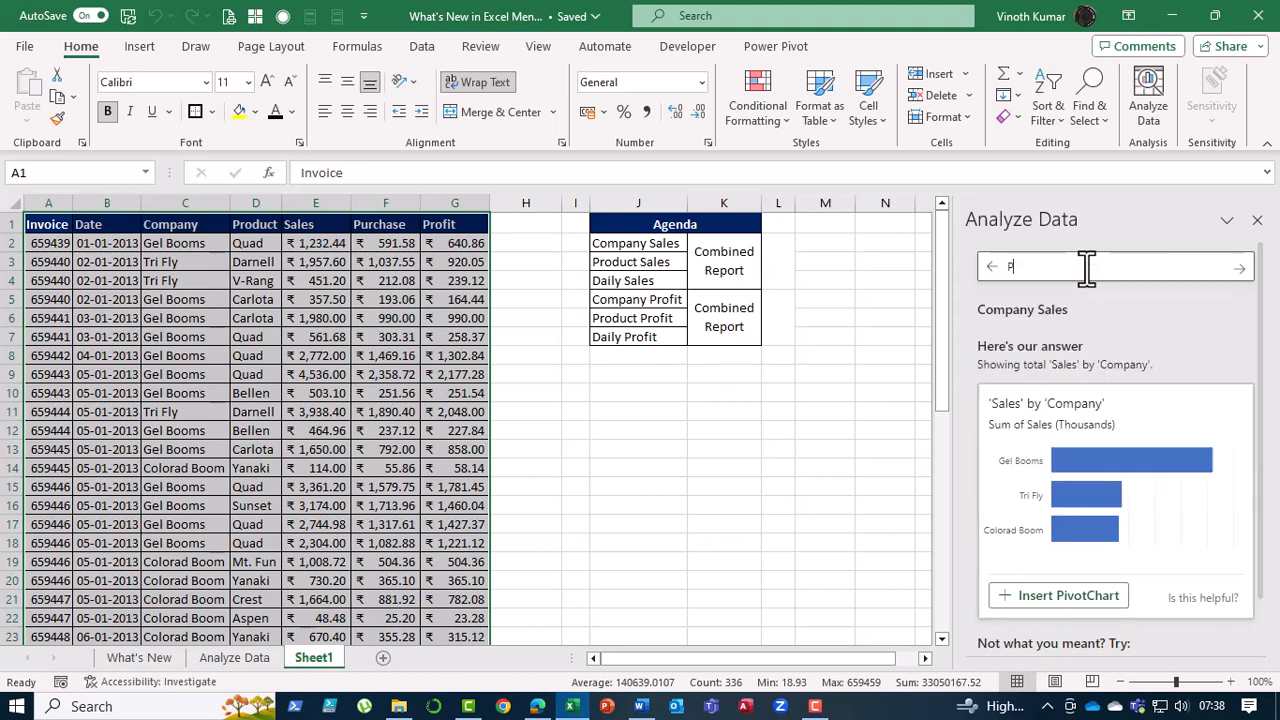
type("roduct Sales")
key("Return")
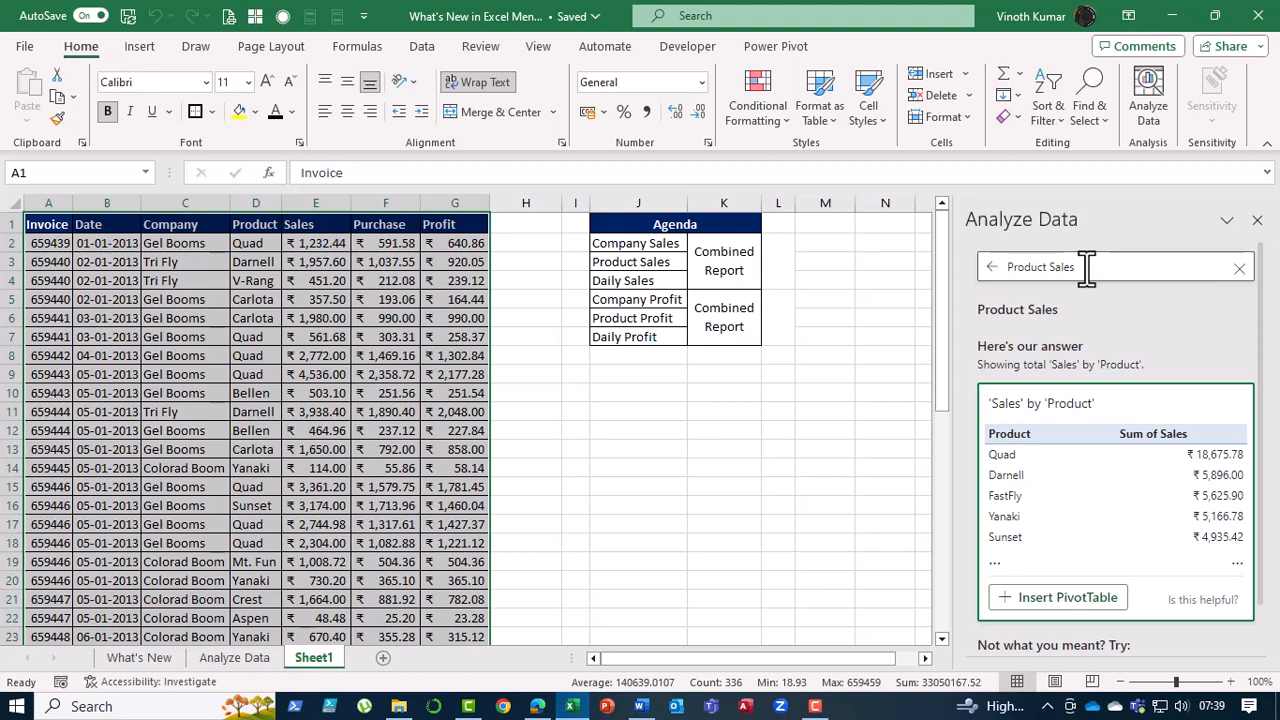
Step: Query Analyze Data for "Daily Sales" in place of the product question
left_click(1087, 268)
key("ctrl+a")
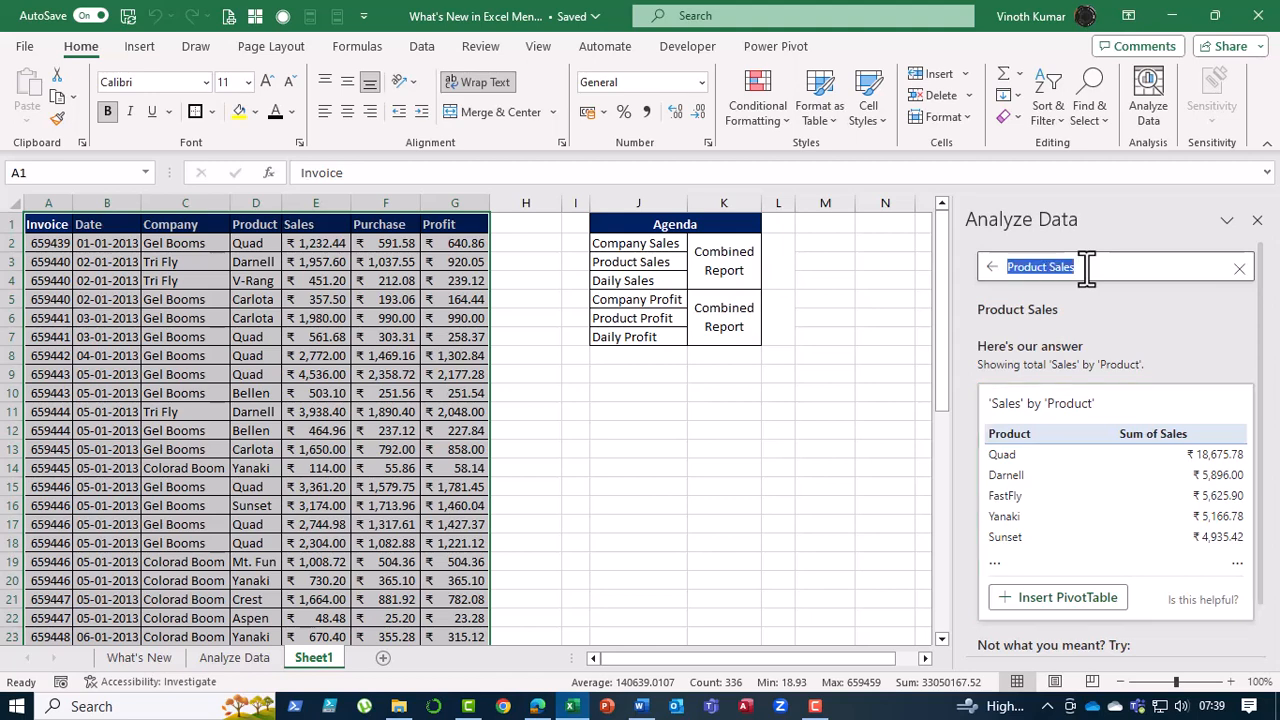
type("Daily Sales")
key("Return")
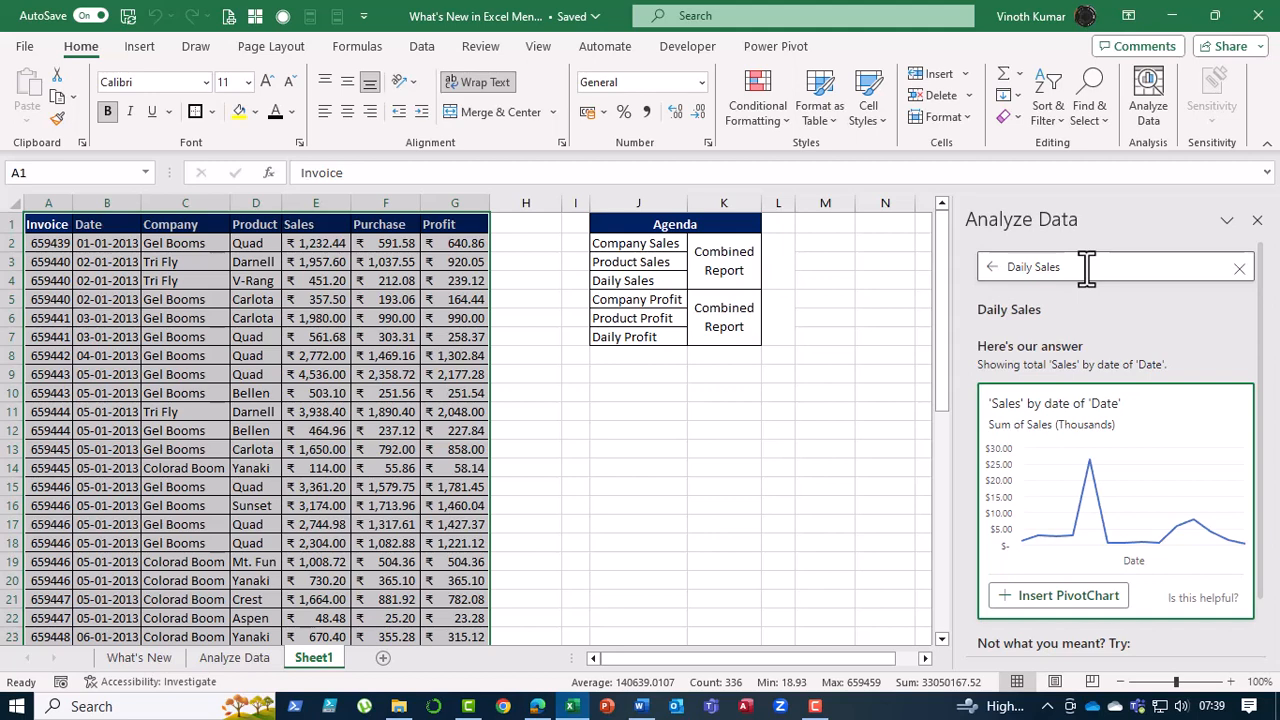
Step: Change the Analyze Data question to "Daily Profit" and submit it
left_click(1087, 267)
key("BackSpace")
key("BackSpace")
key("BackSpace")
key("BackSpace")
key("BackSpace")
key("BackSpace")
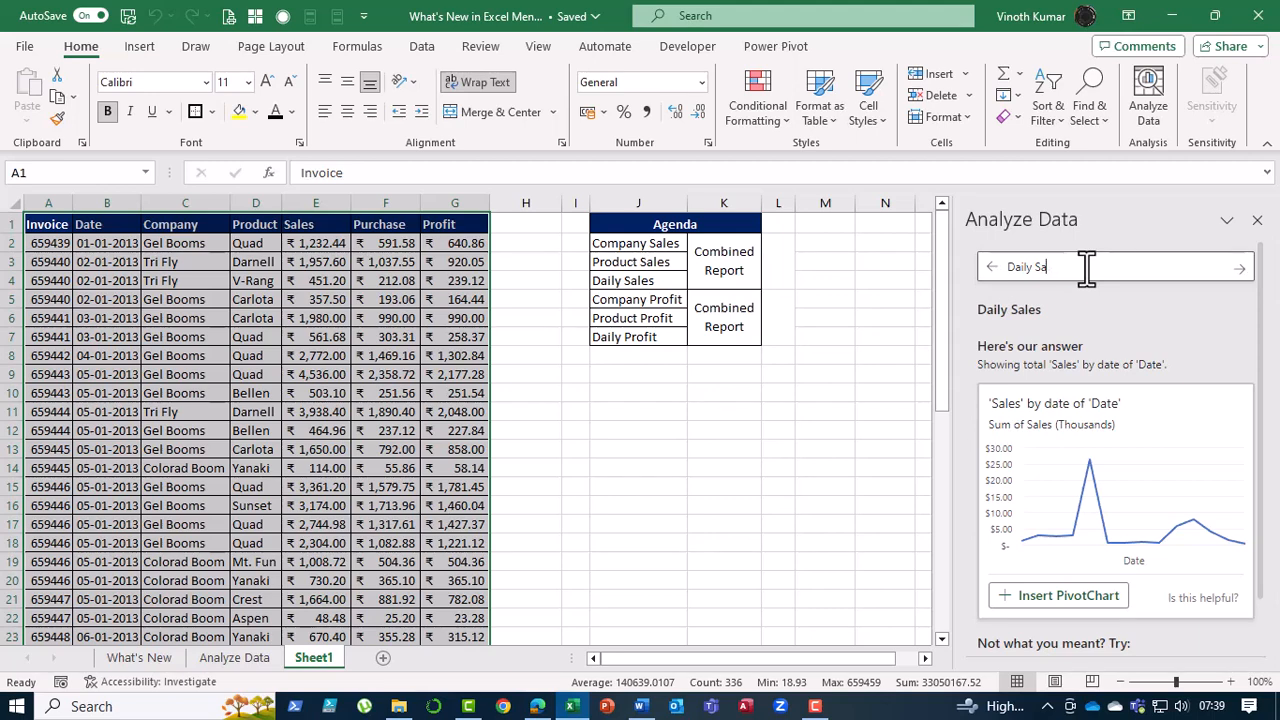
type("Profit")
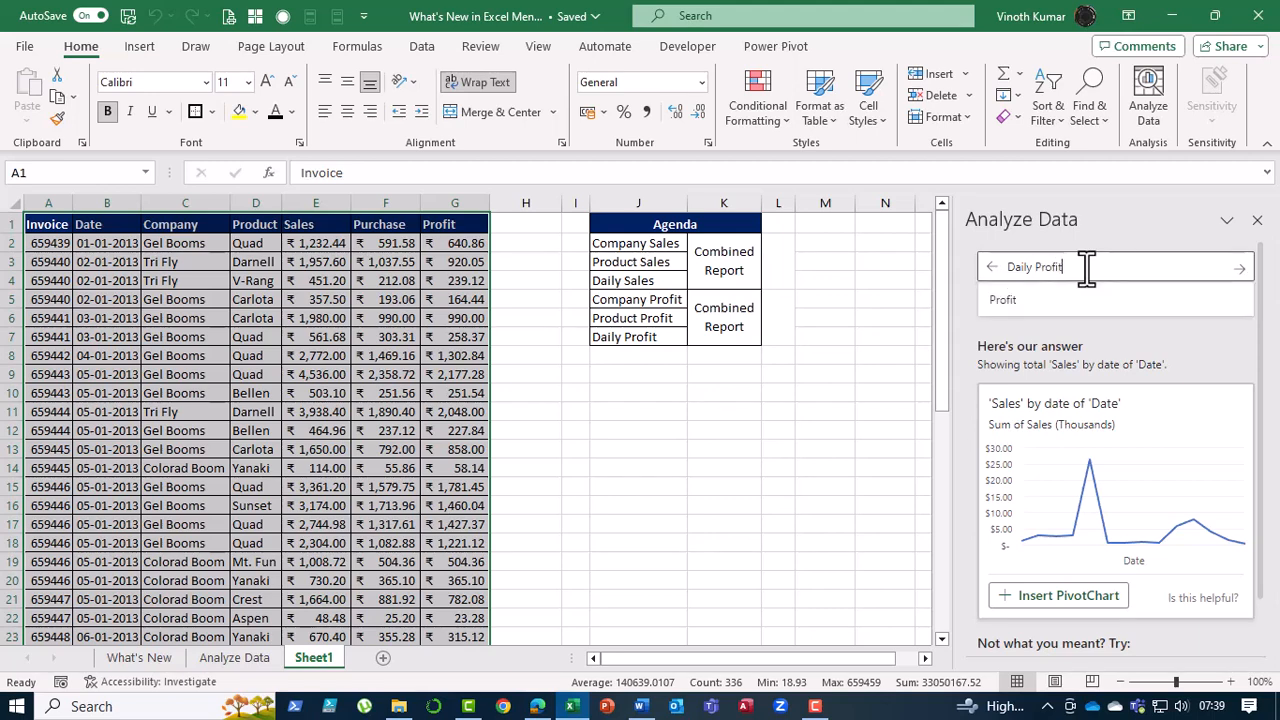
key("Return")
Step: Ask Analyze Data for "Product Profit" and insert the suggested 'Profit' by 'Product' PivotTable
left_click(1087, 267)
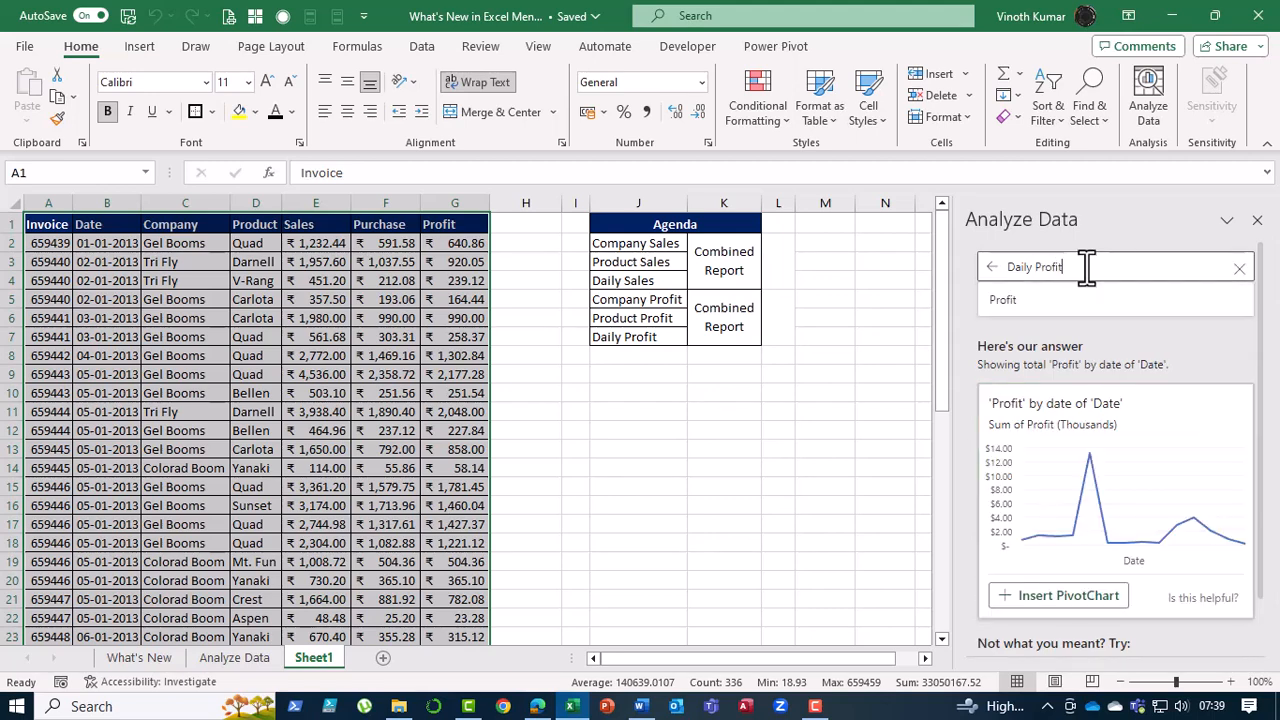
key("BackSpace")
key("BackSpace")
key("BackSpace")
key("BackSpace")
key("BackSpace")
key("BackSpace")
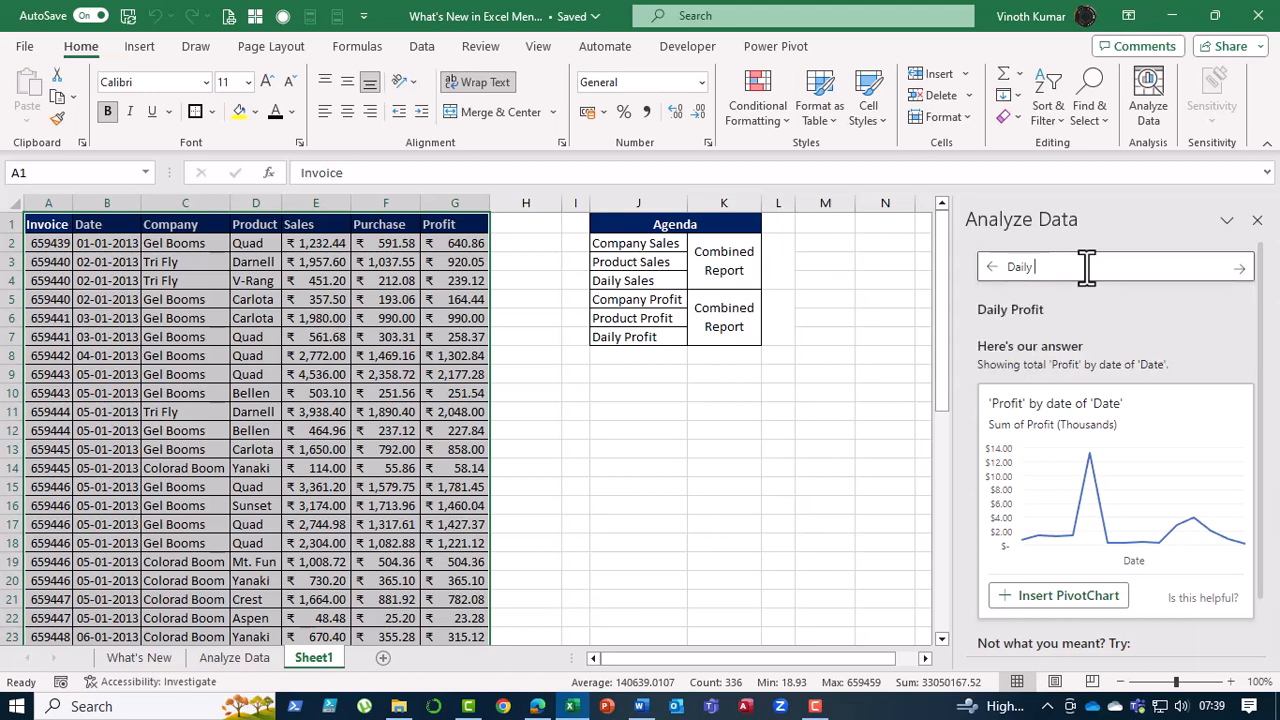
key("BackSpace")
key("BackSpace")
key("BackSpace")
key("BackSpace")
key("BackSpace")
key("BackSpace")
type("Product")
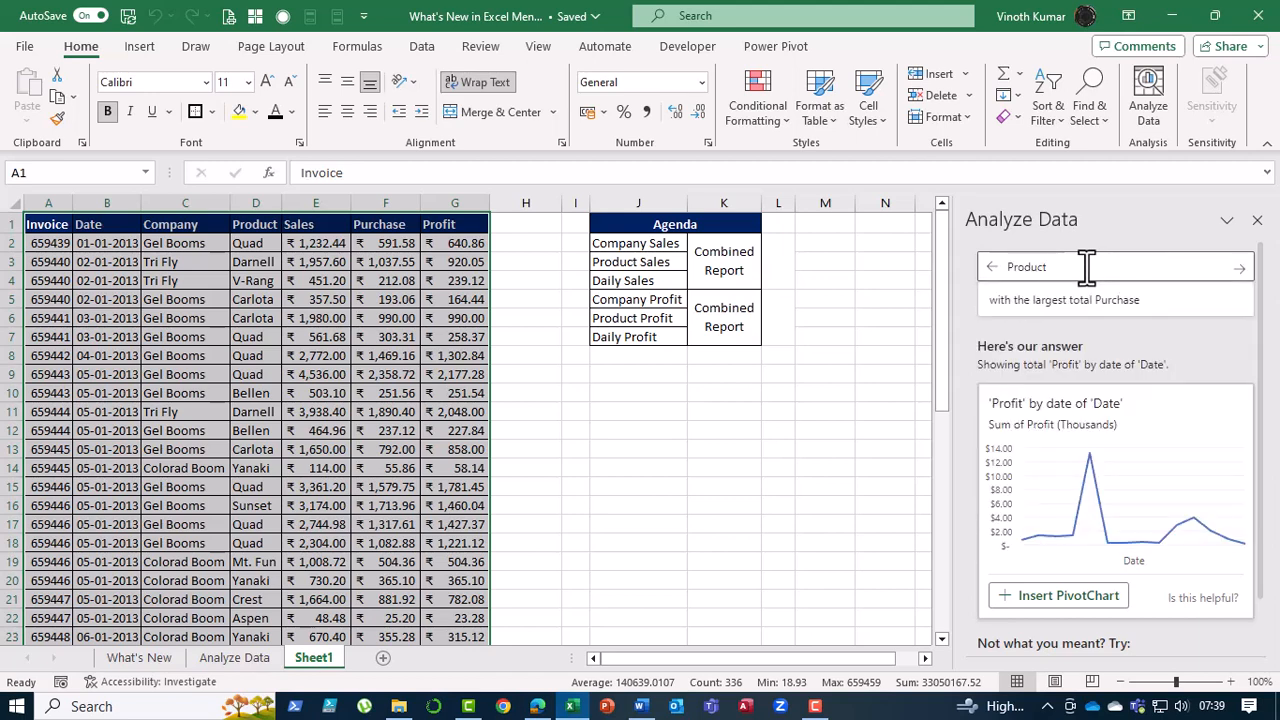
type(" Profi")
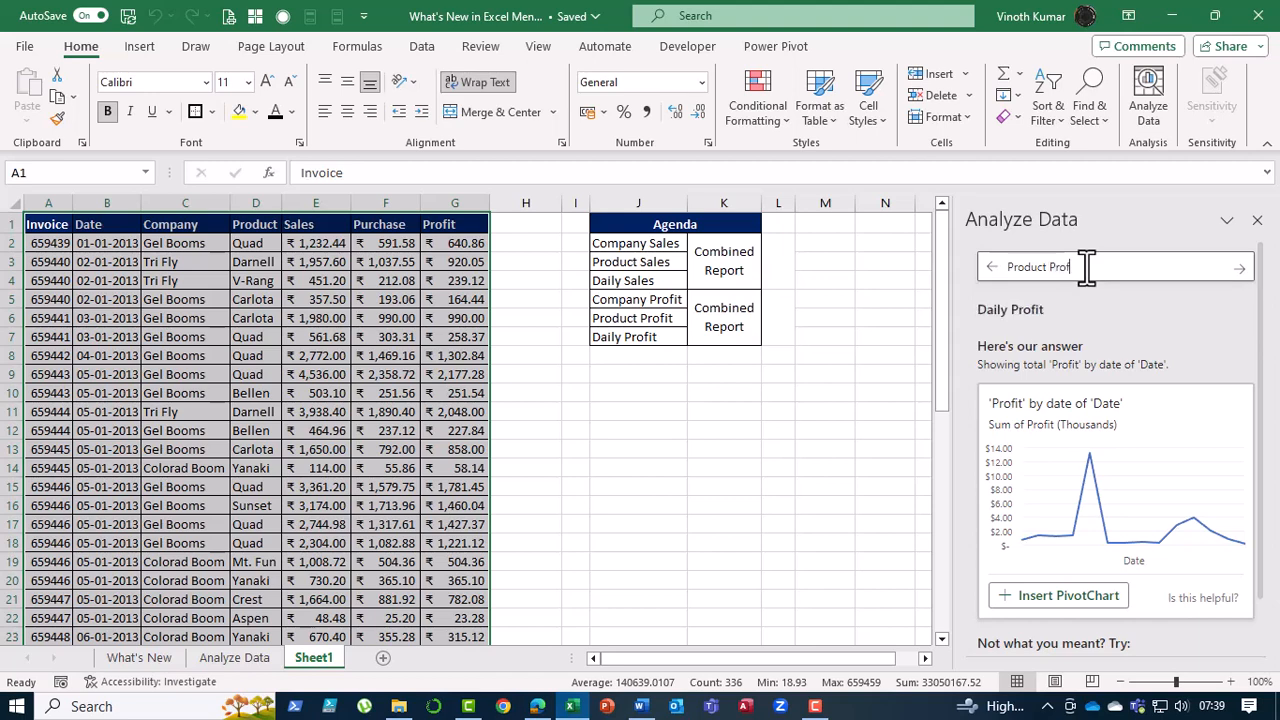
type("t")
key("Return")
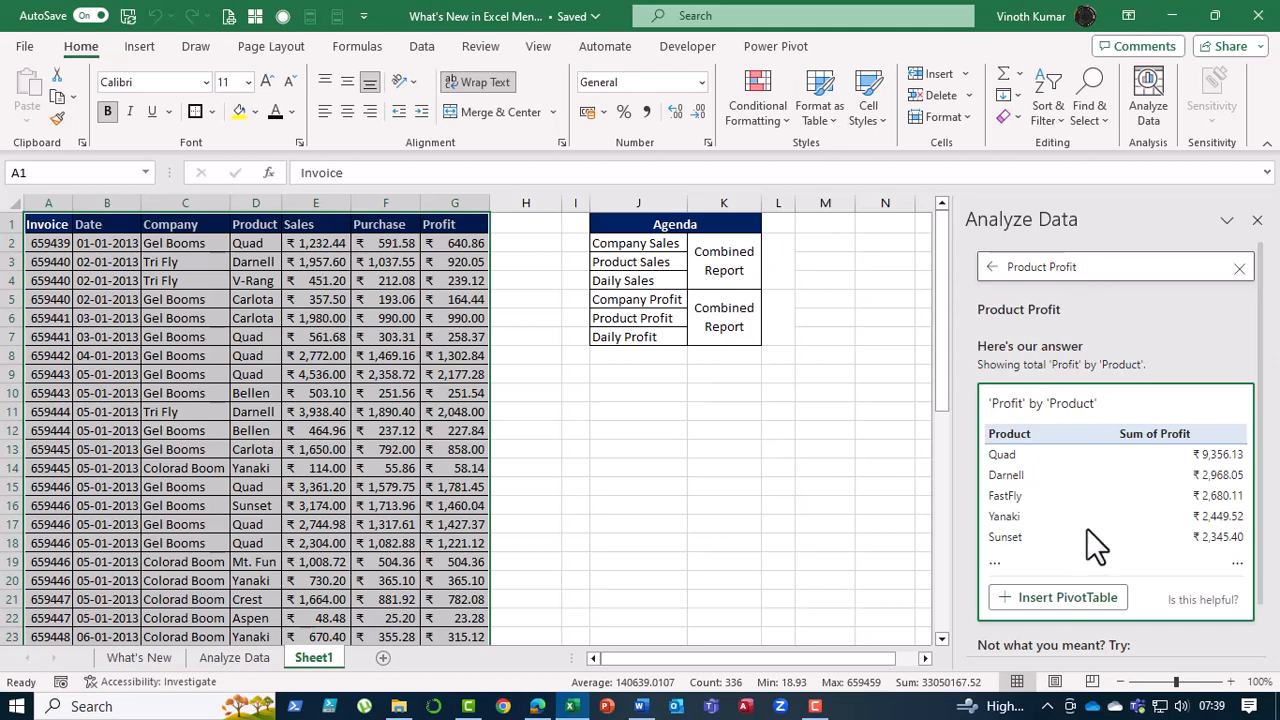
left_click(1060, 600)
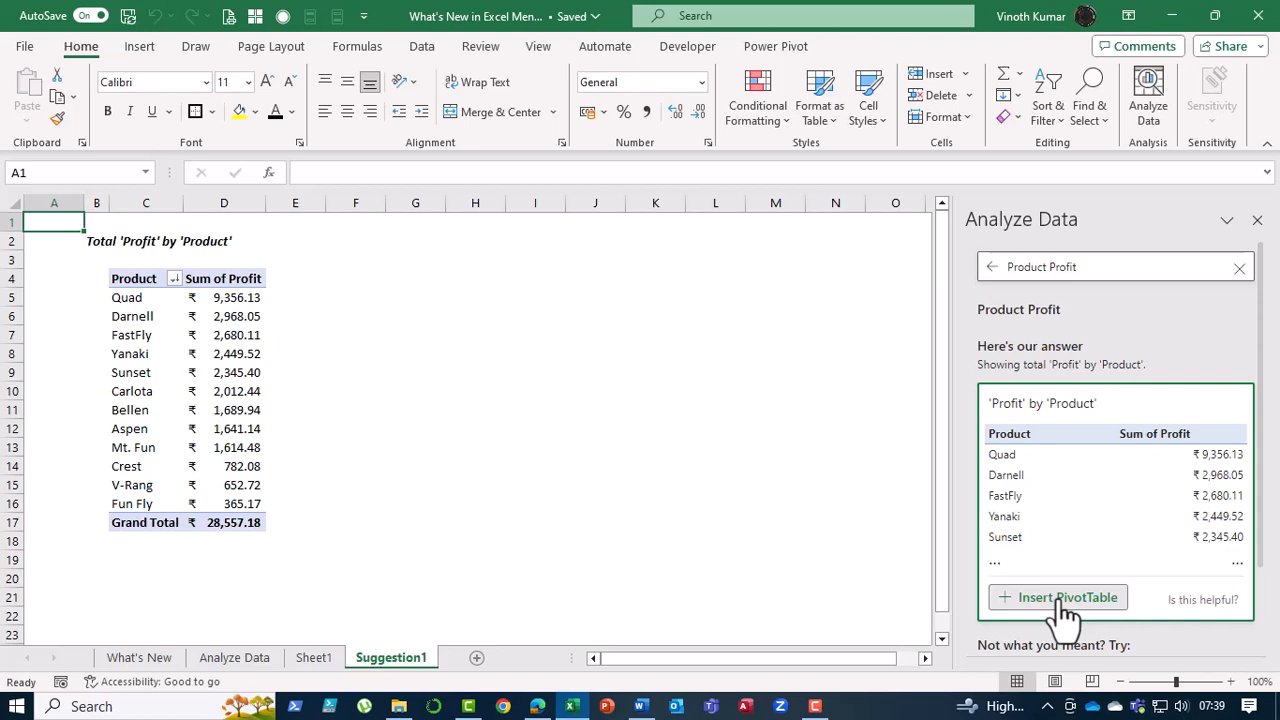
Step: Ask Analyze Data for "Company Profit" and insert the suggested 'Profit' by 'Company' PivotChart from Sheet1
left_click(1101, 258)
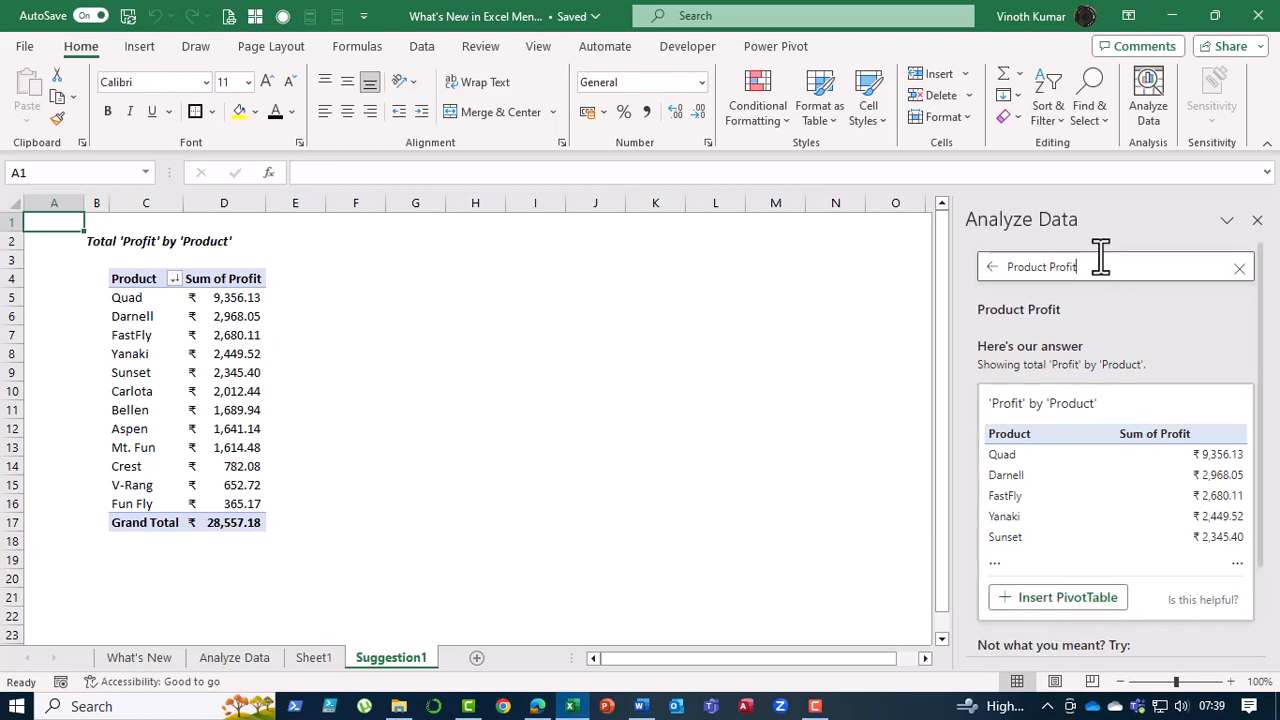
key("Home")
key("Delete")
key("Delete")
key("Delete")
key("Delete")
key("Delete")
key("Delete")
key("Delete")
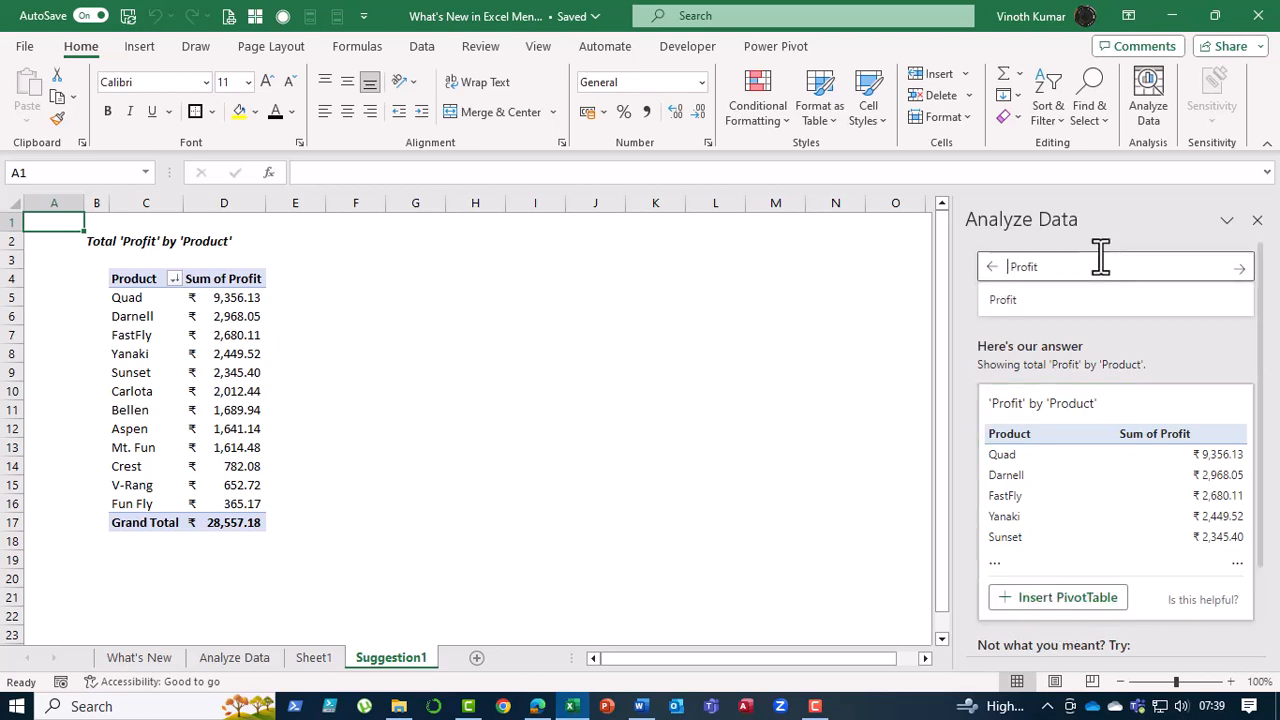
type("Company")
key("Return")
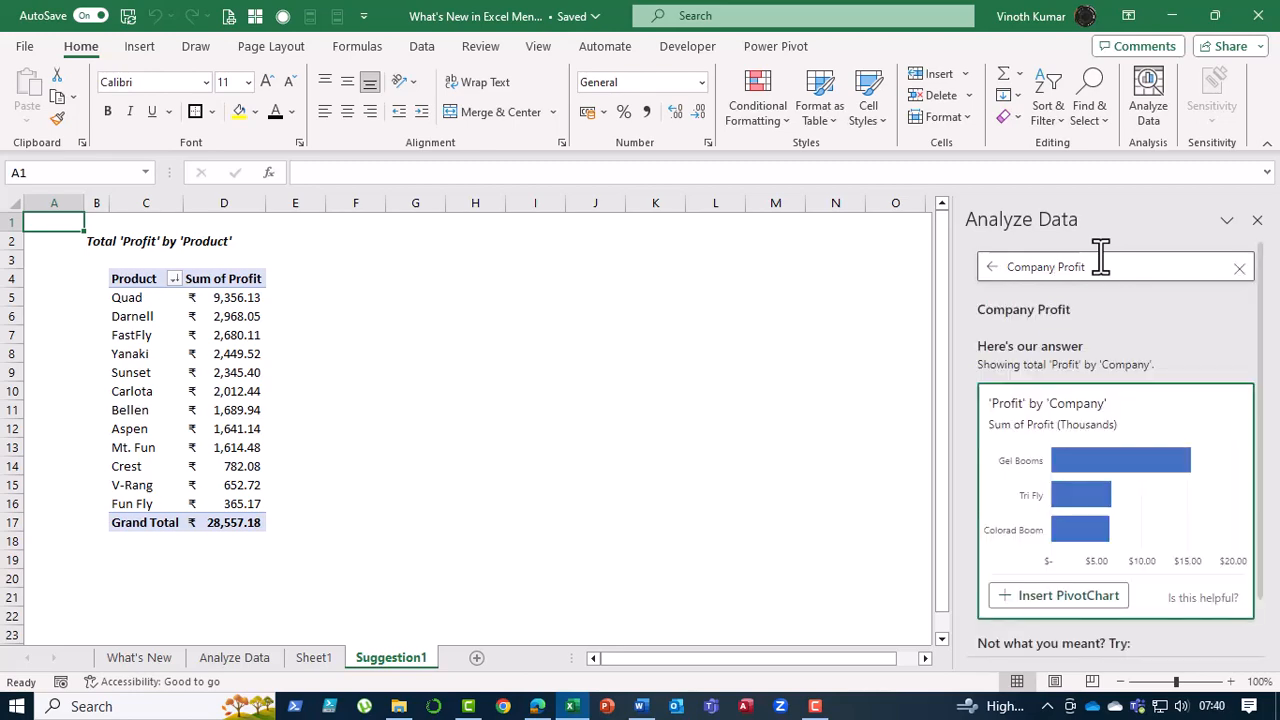
left_click(318, 658)
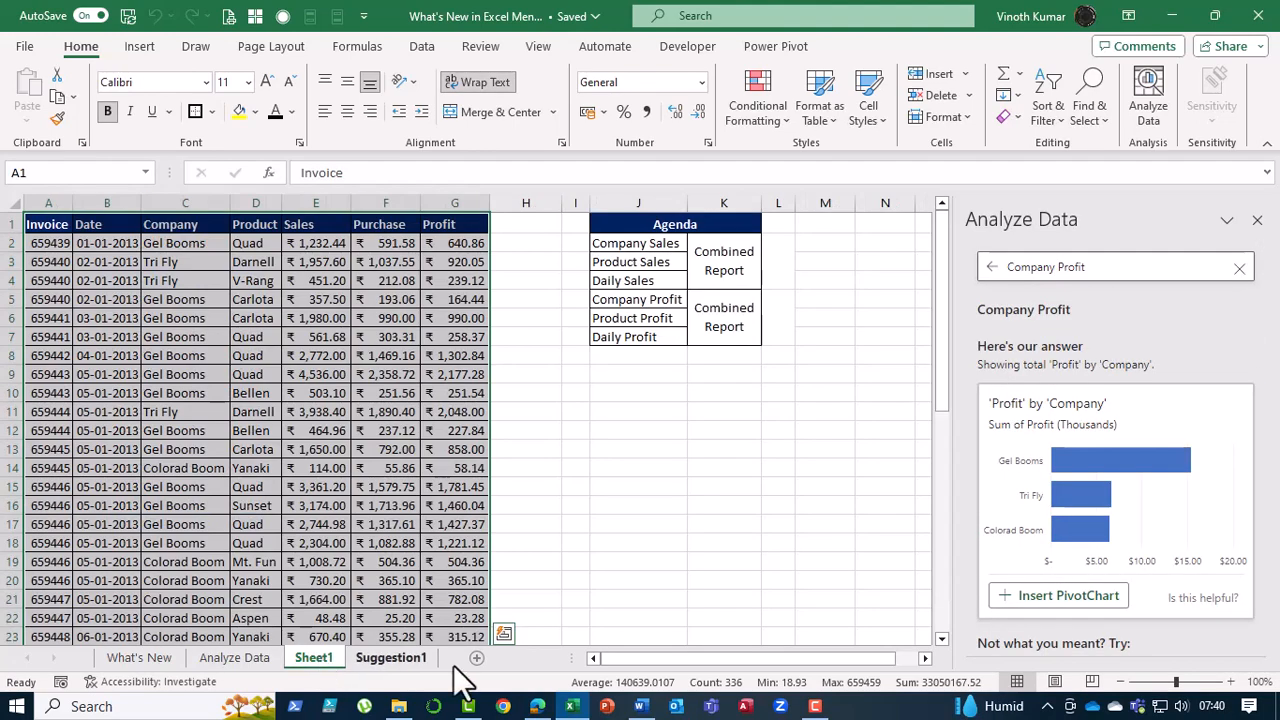
left_click(1078, 606)
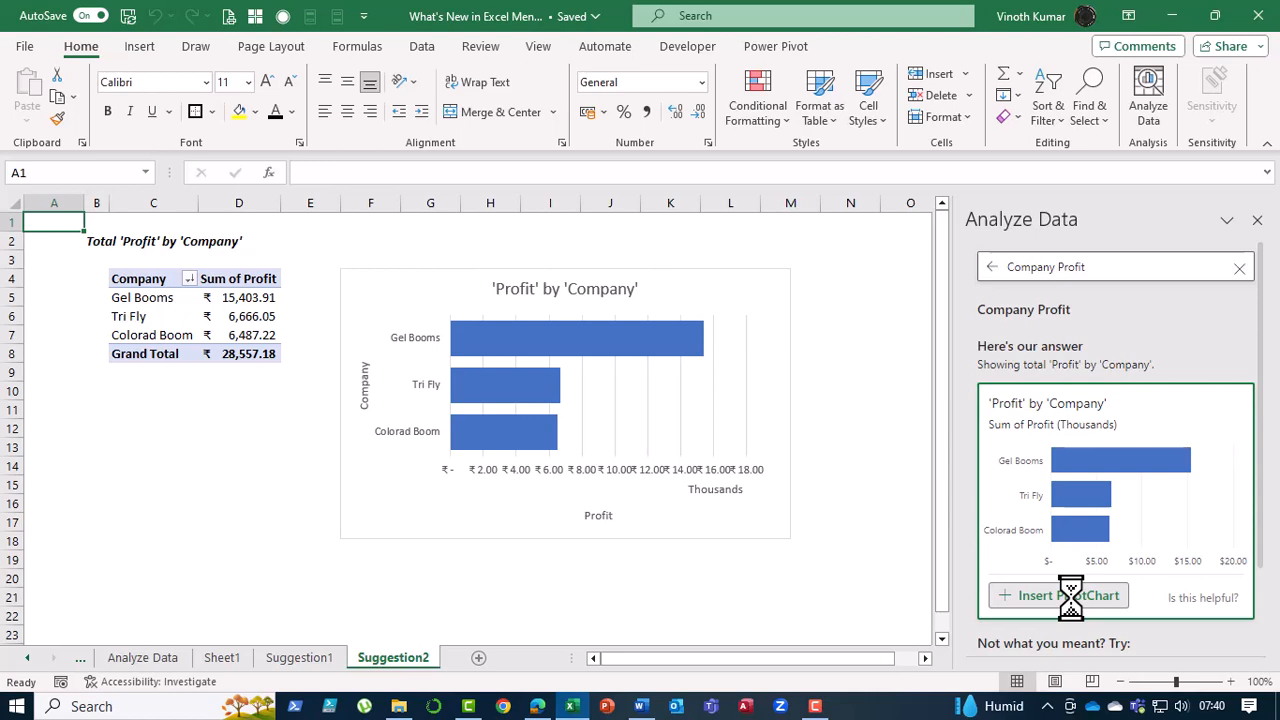
Step: Return to the What's New sheet and close the Analyze Data pane
left_click(155, 664)
left_click(27, 657)
left_click(138, 660)
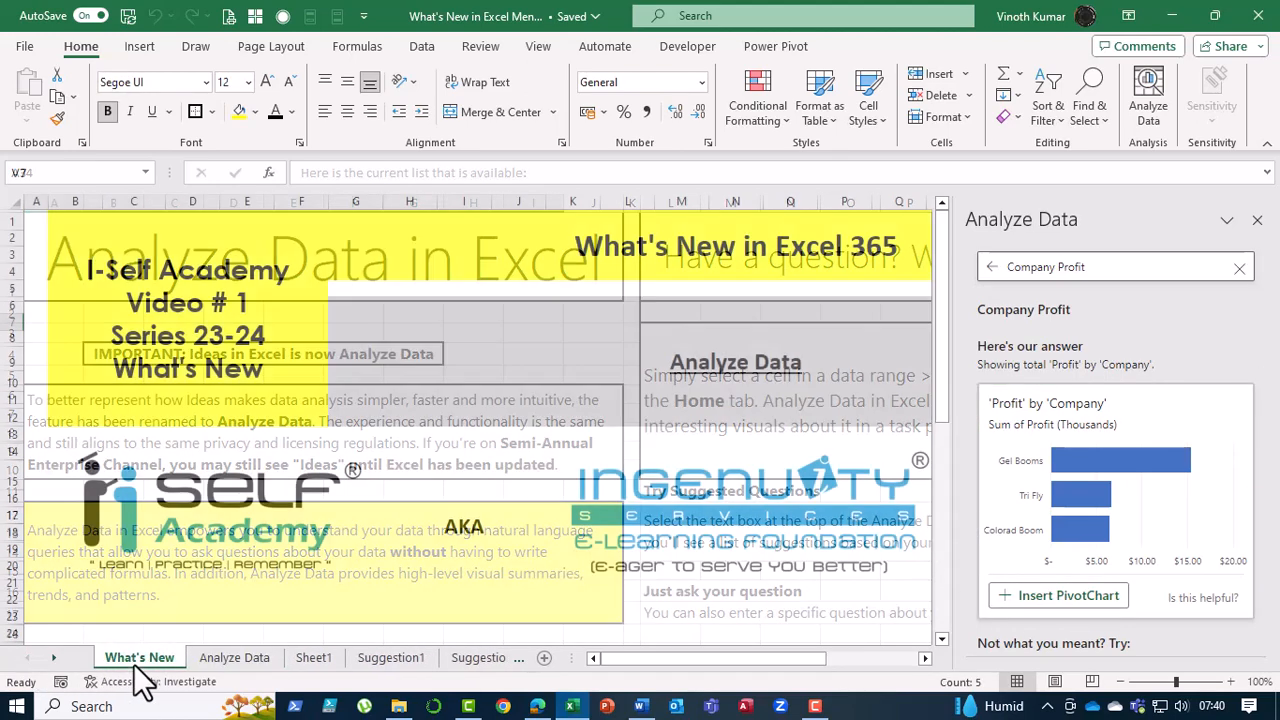
left_click(1257, 220)
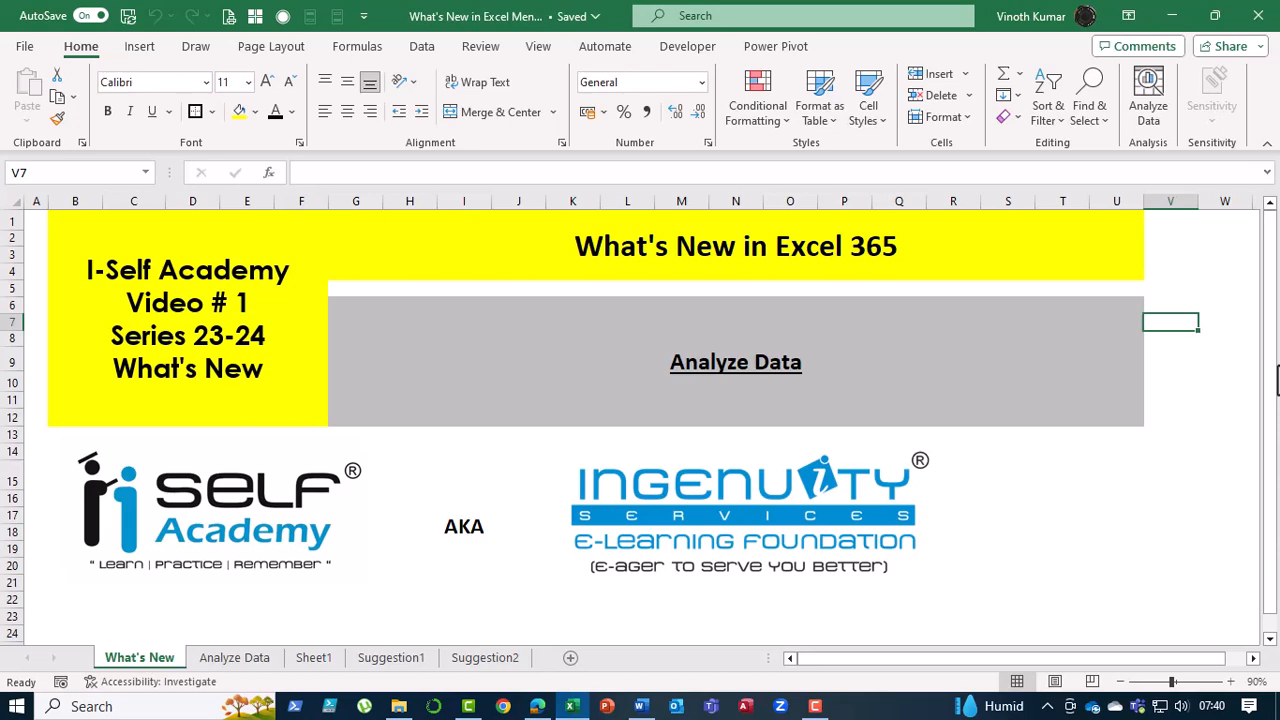
Step: Review the product profit report on Suggestion1 and the company profit chart on Suggestion2 against the Sheet1 invoice table and agenda
left_click(413, 660)
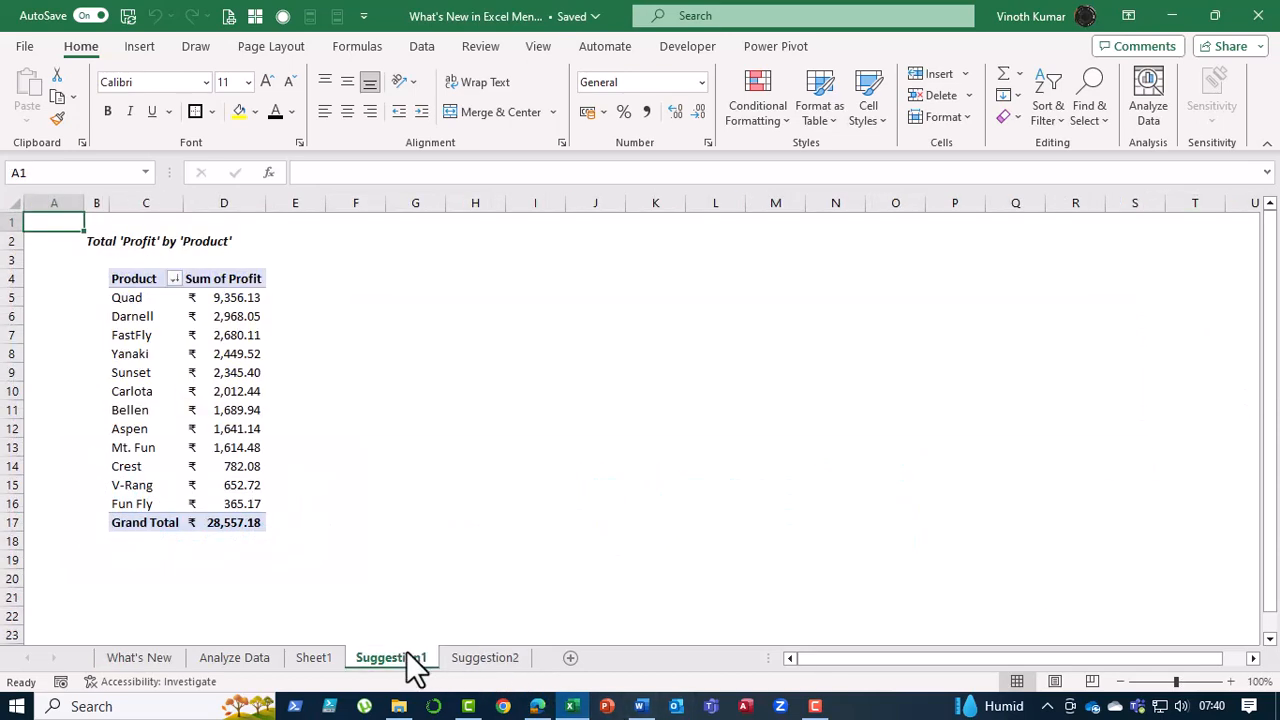
left_click(487, 668)
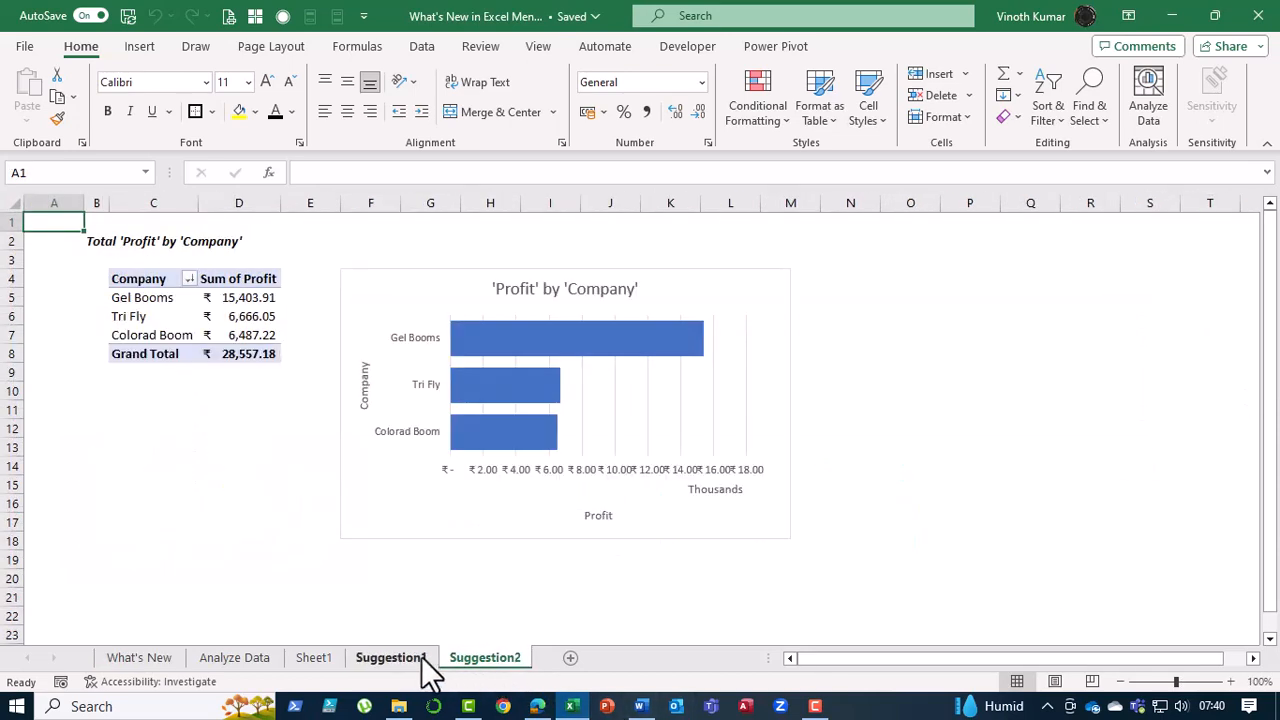
left_click(414, 665)
left_click(489, 674)
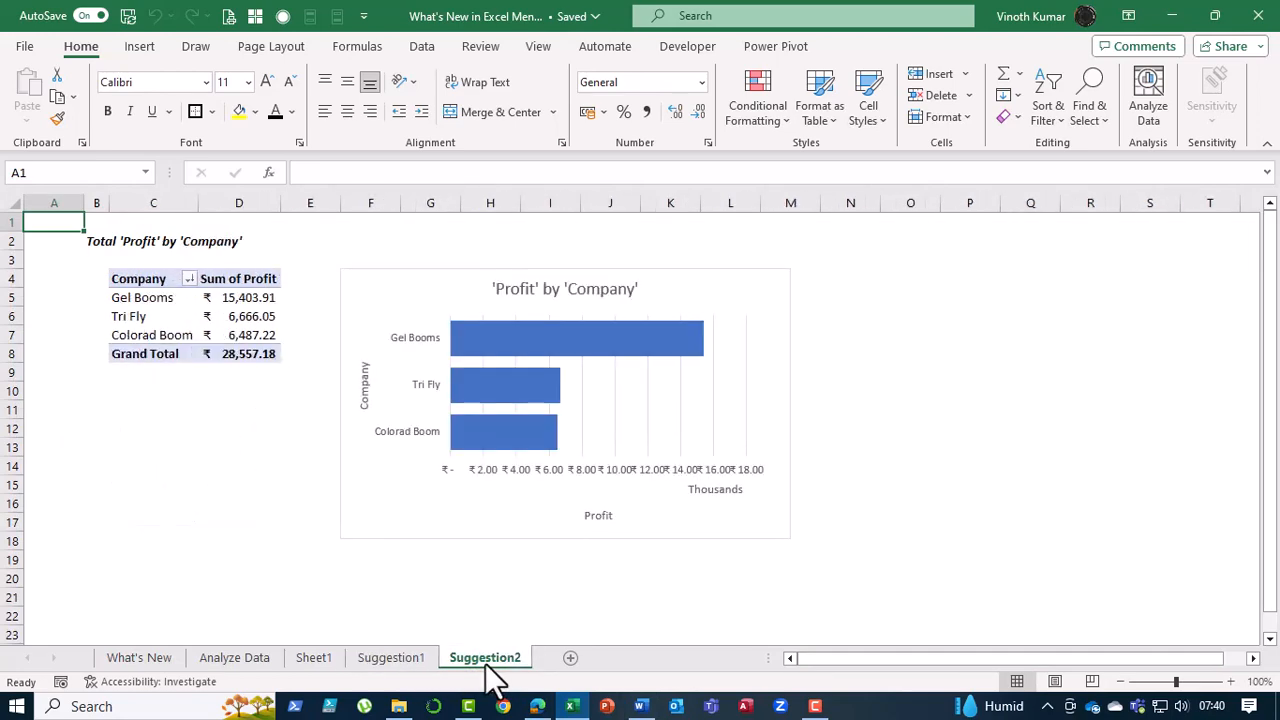
left_click(423, 672)
left_click(316, 670)
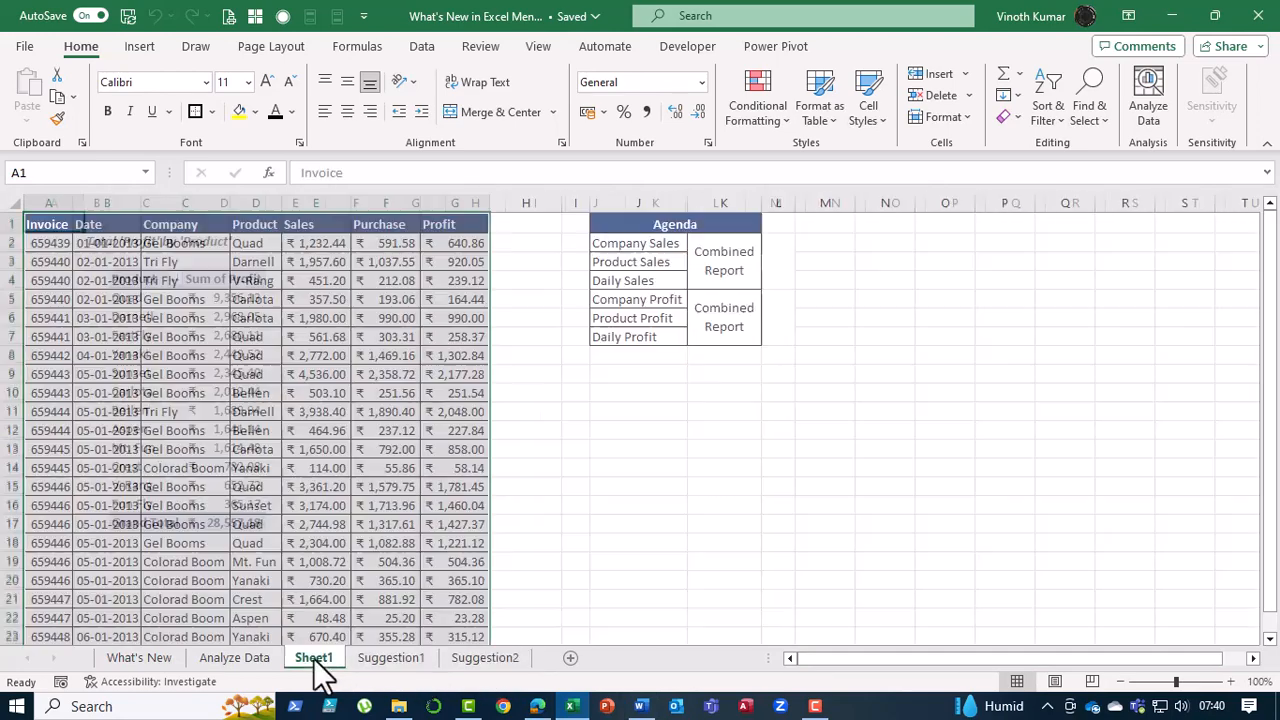
left_click(410, 672)
left_click(467, 666)
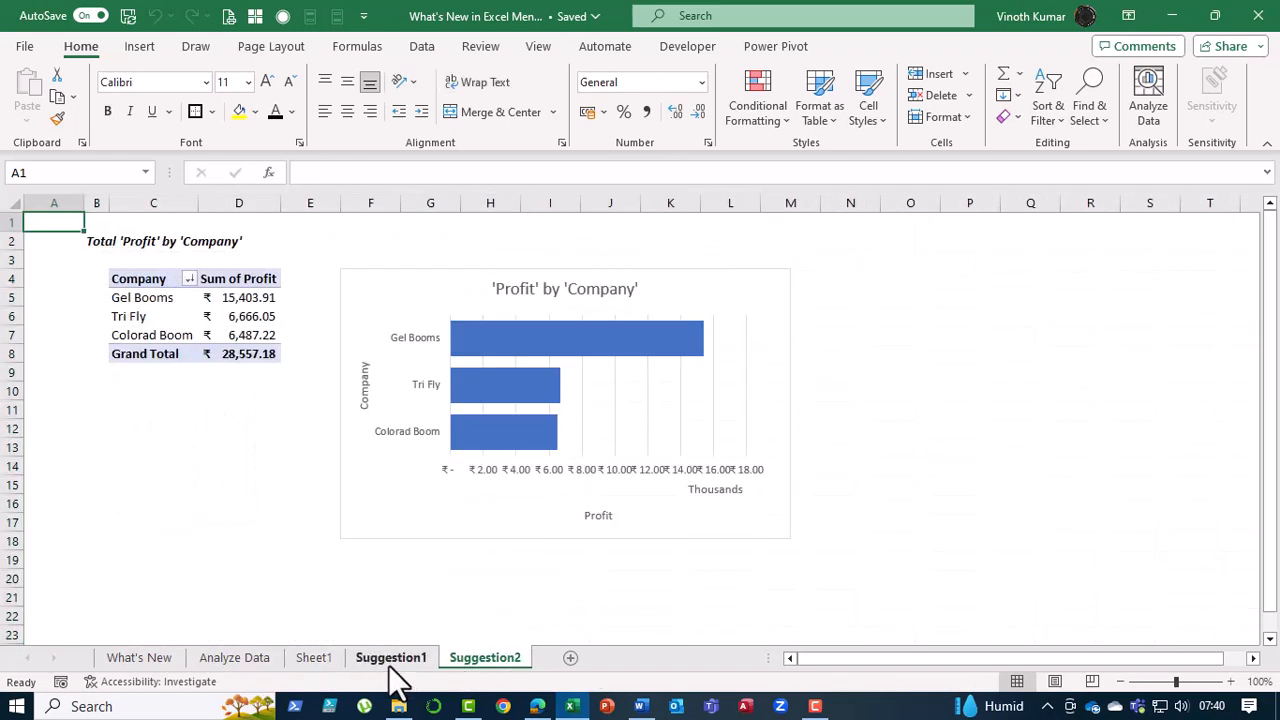
left_click(391, 668)
left_click(312, 668)
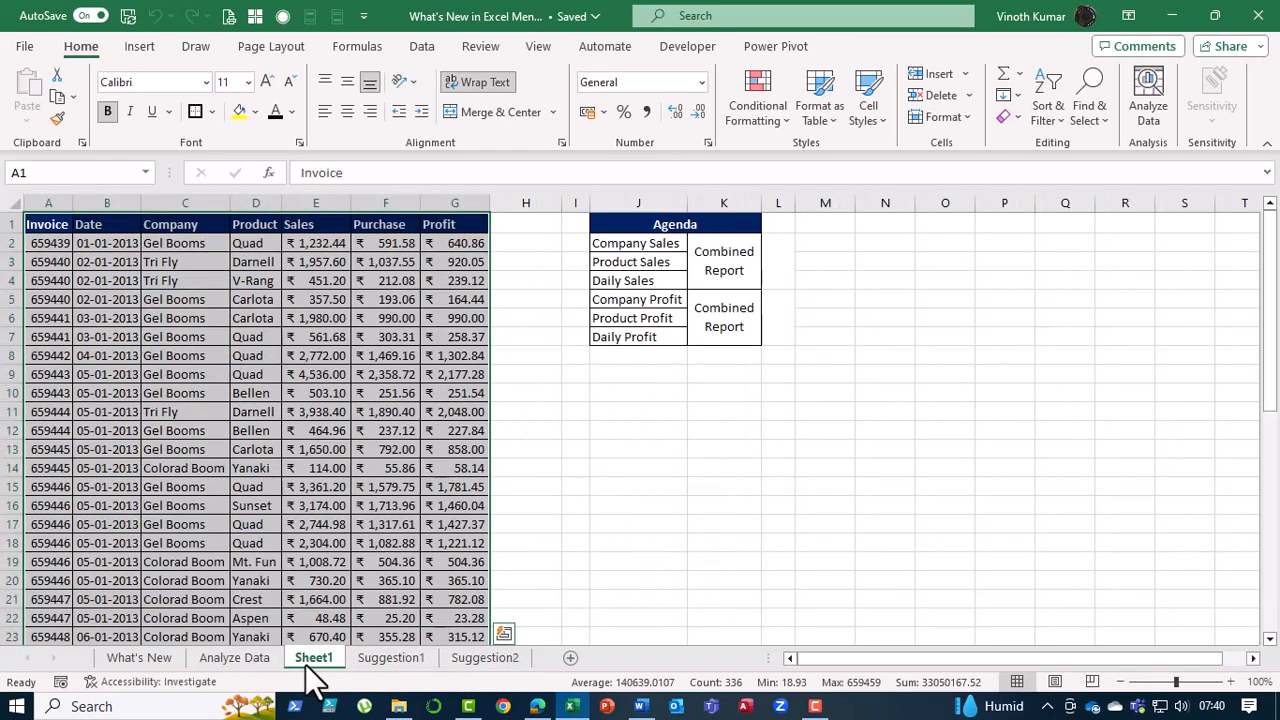
left_click(380, 668)
left_click(465, 666)
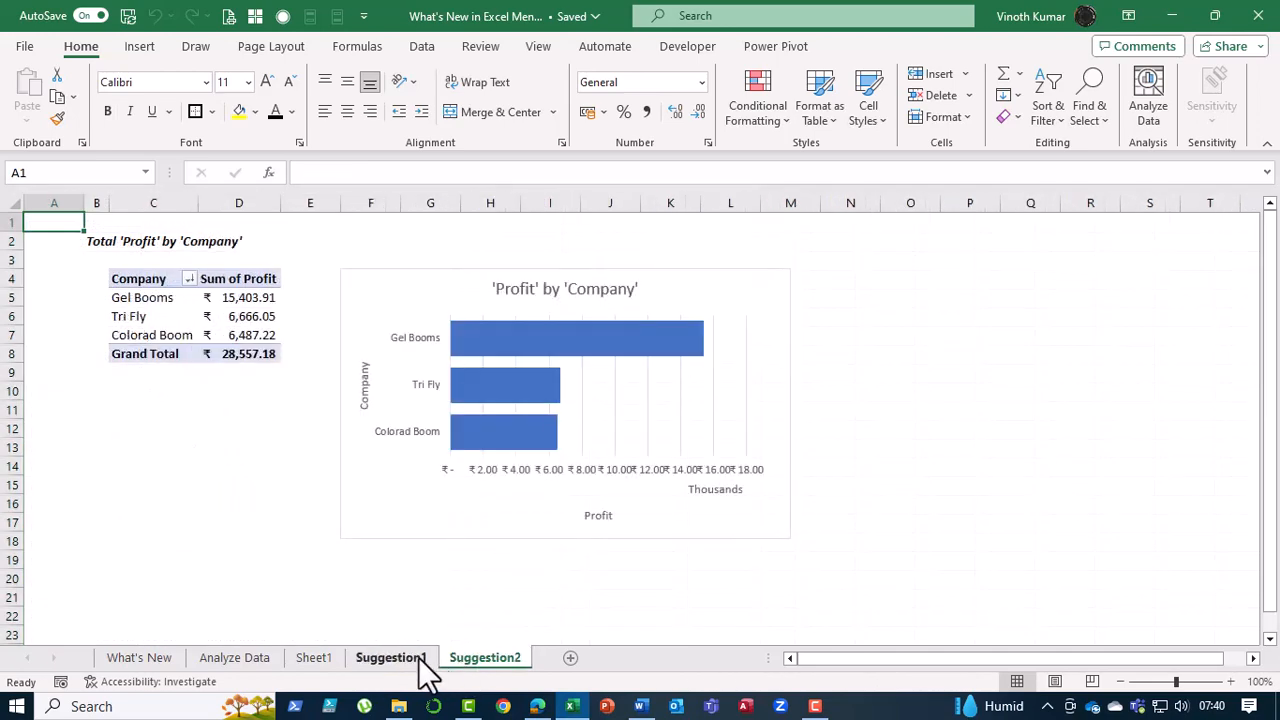
left_click(423, 666)
left_click(485, 666)
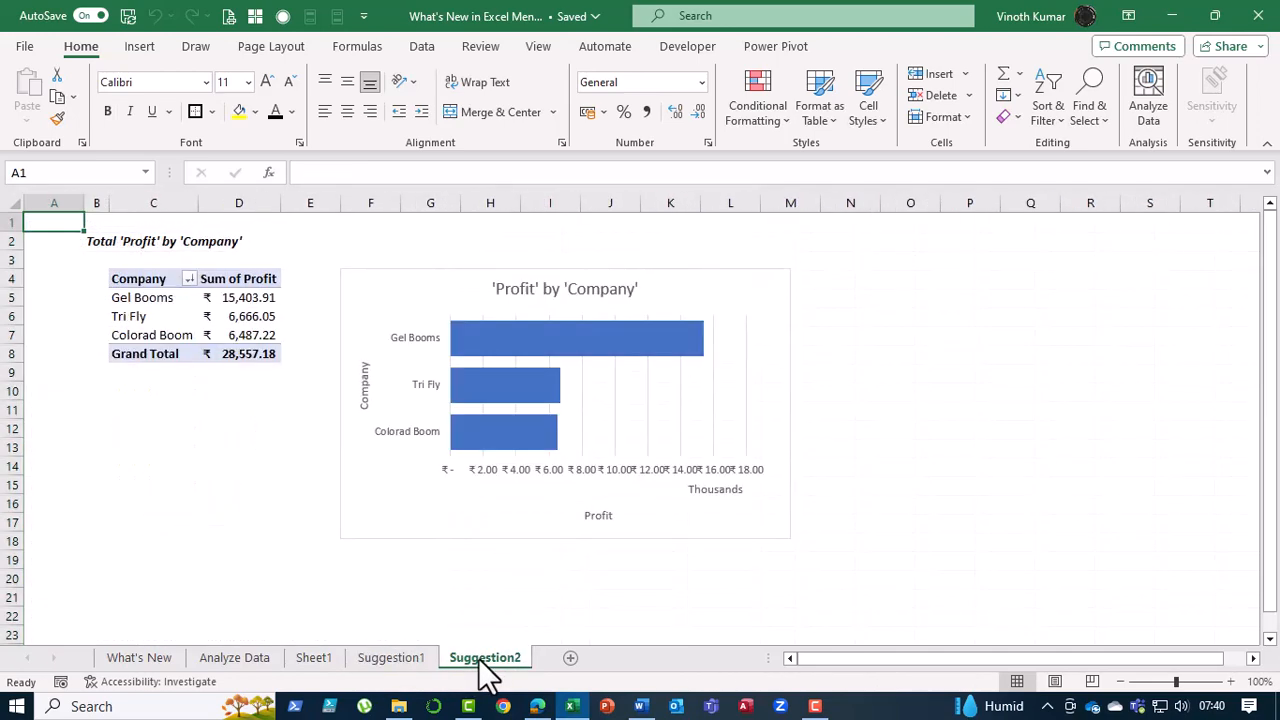
left_click(395, 664)
Step: Read through the Analyze Data notes sheet, glance at the two suggestion reports again, and end on the What's New sheet
left_click(275, 662)
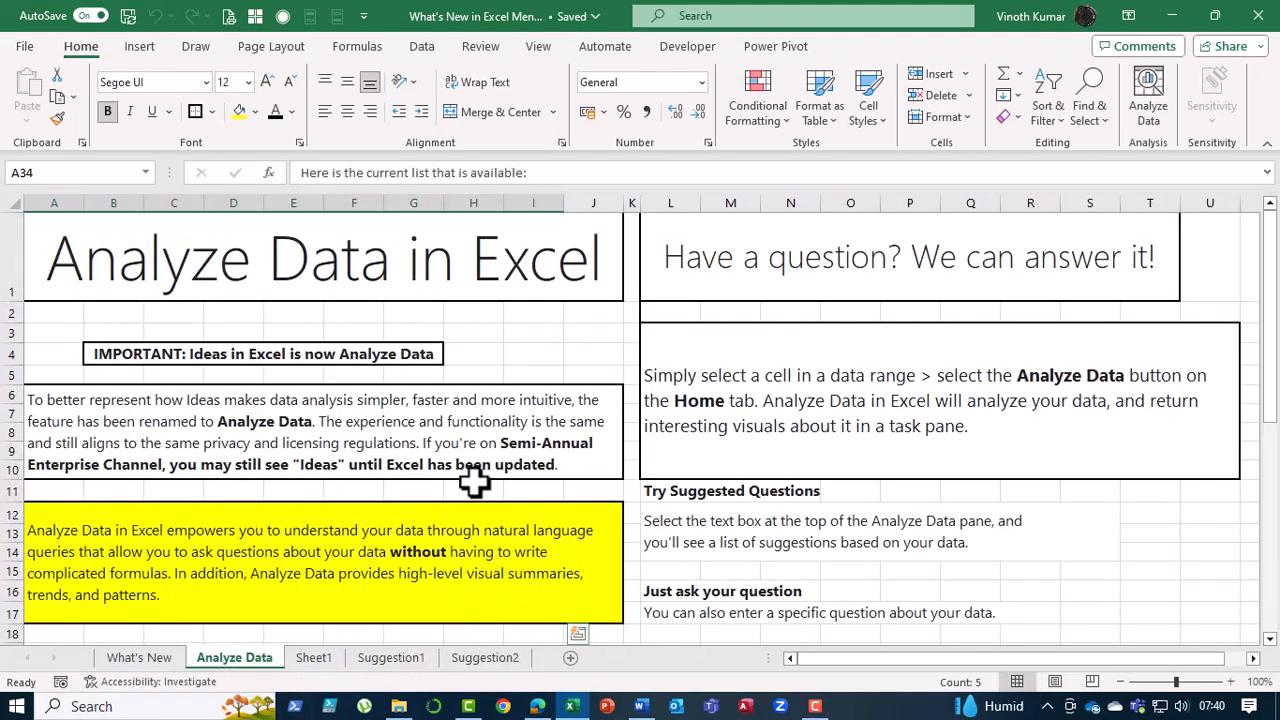
scroll(471, 480, "down", 3)
scroll(474, 482, "down", 4)
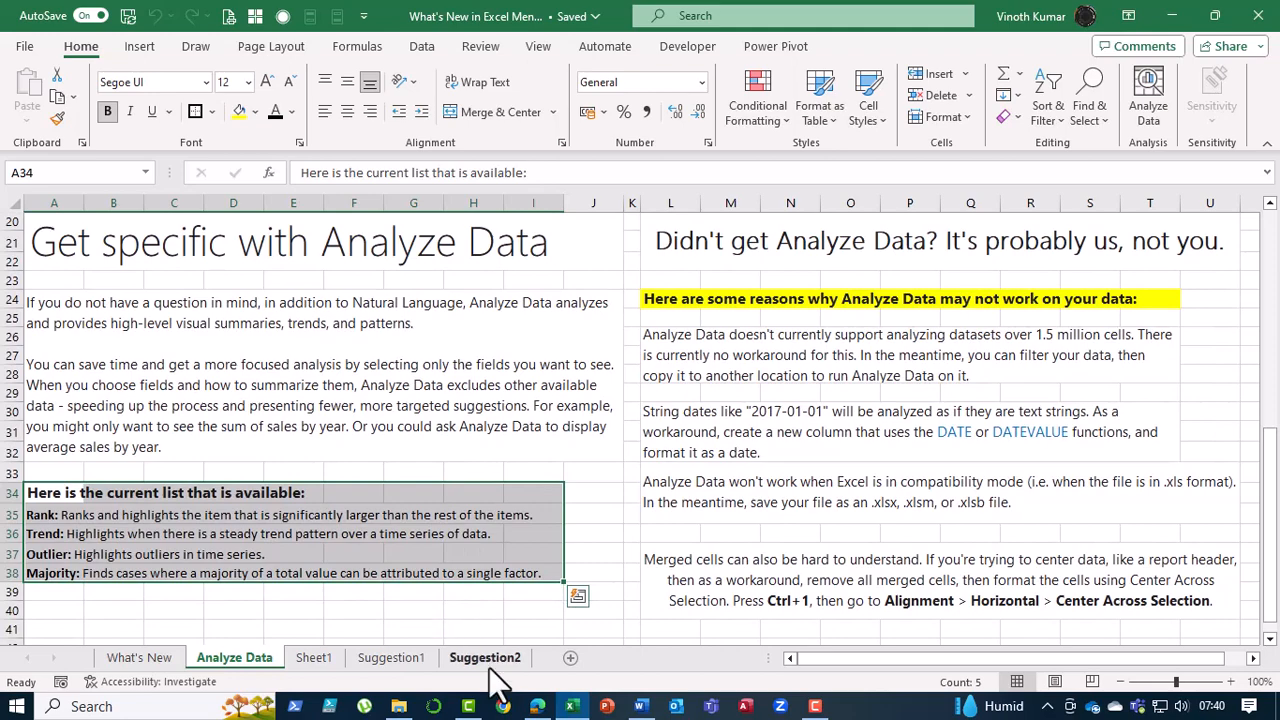
left_click(410, 660)
left_click(500, 664)
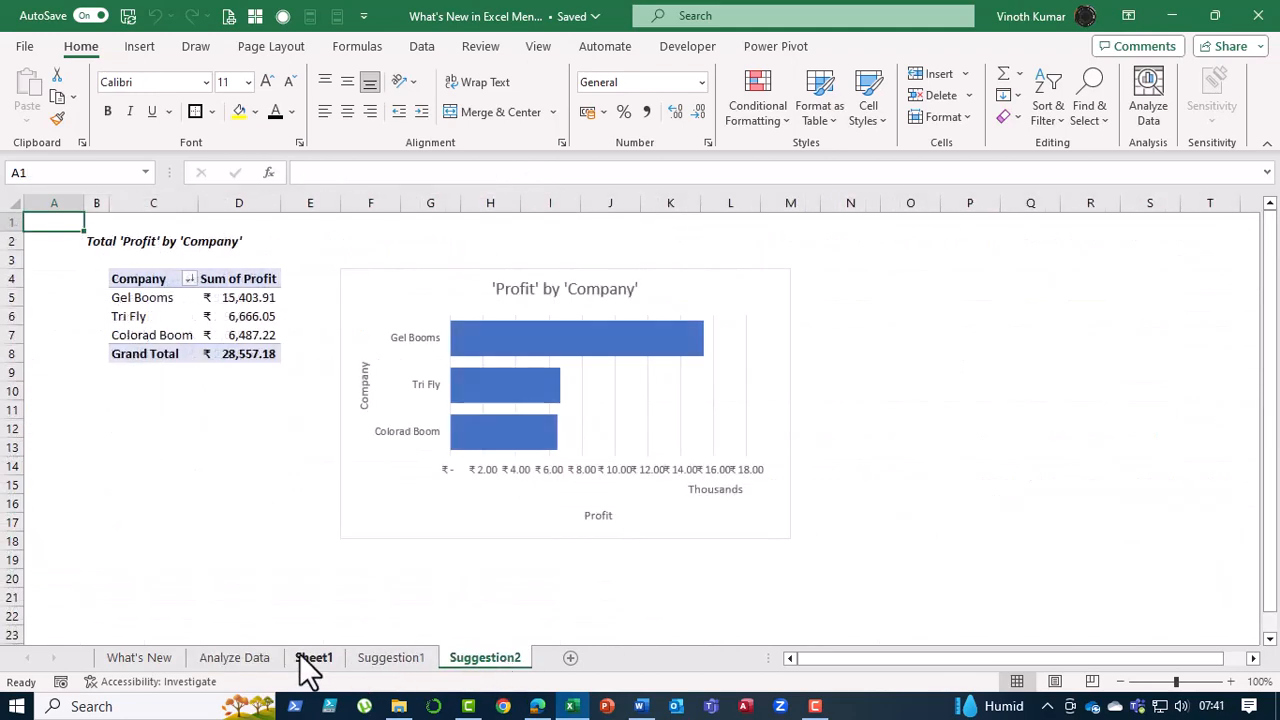
left_click(145, 660)
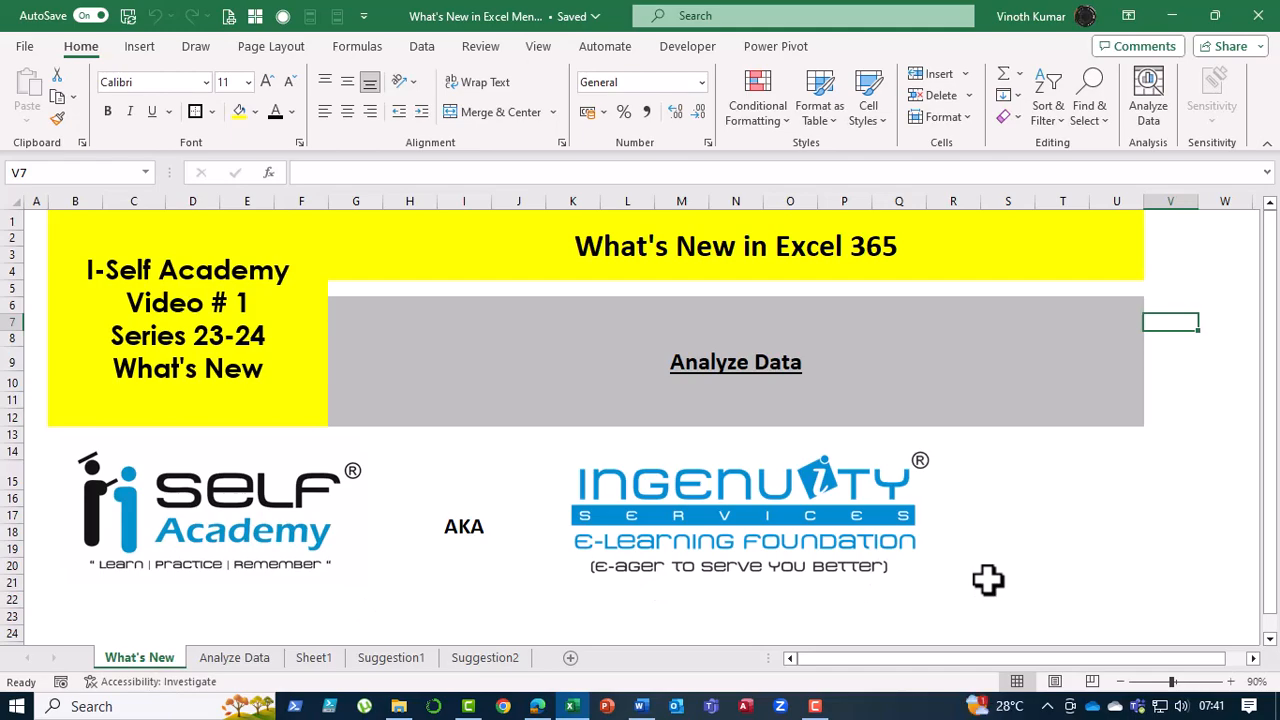
left_click(235, 661)
scroll(506, 572, "down", 2)
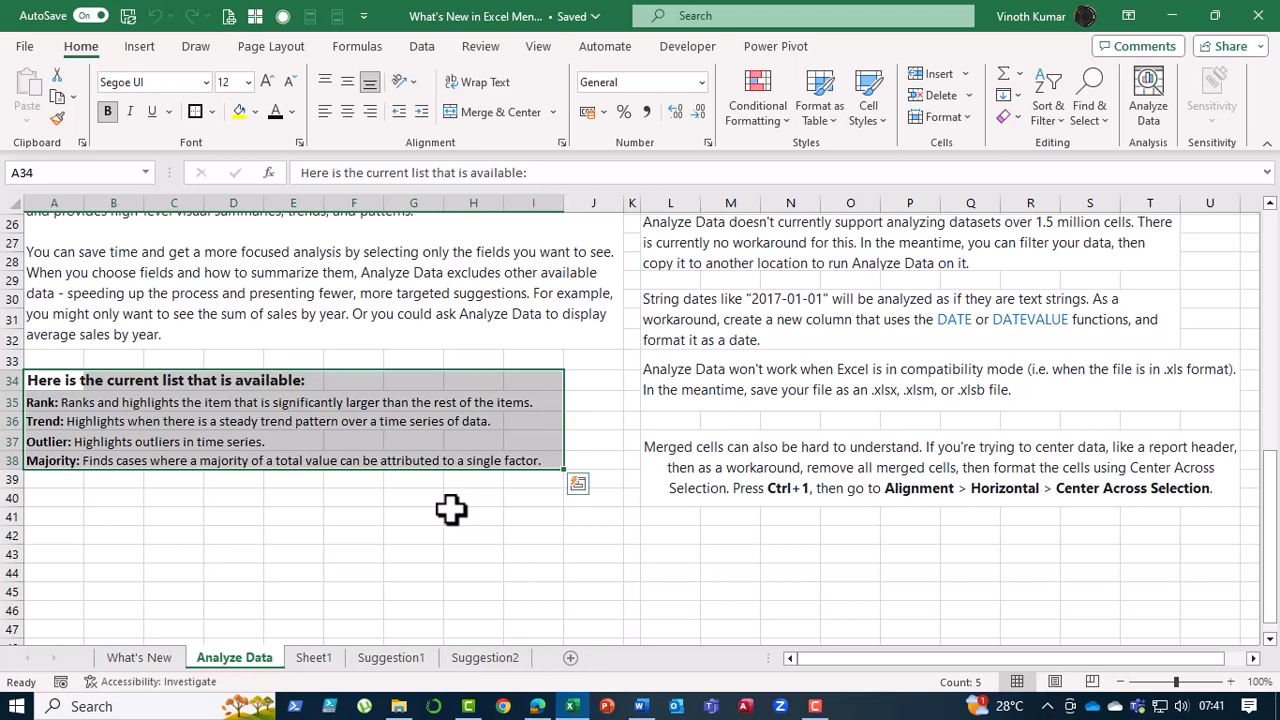
left_click(135, 660)
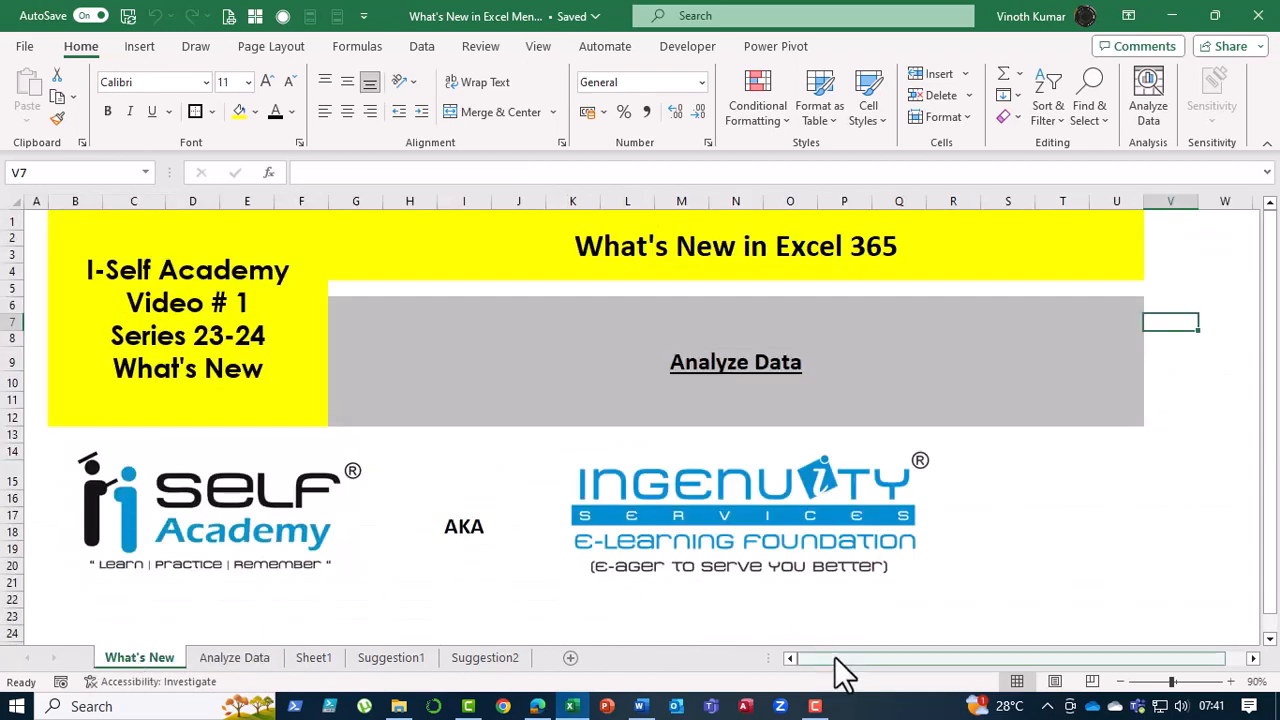